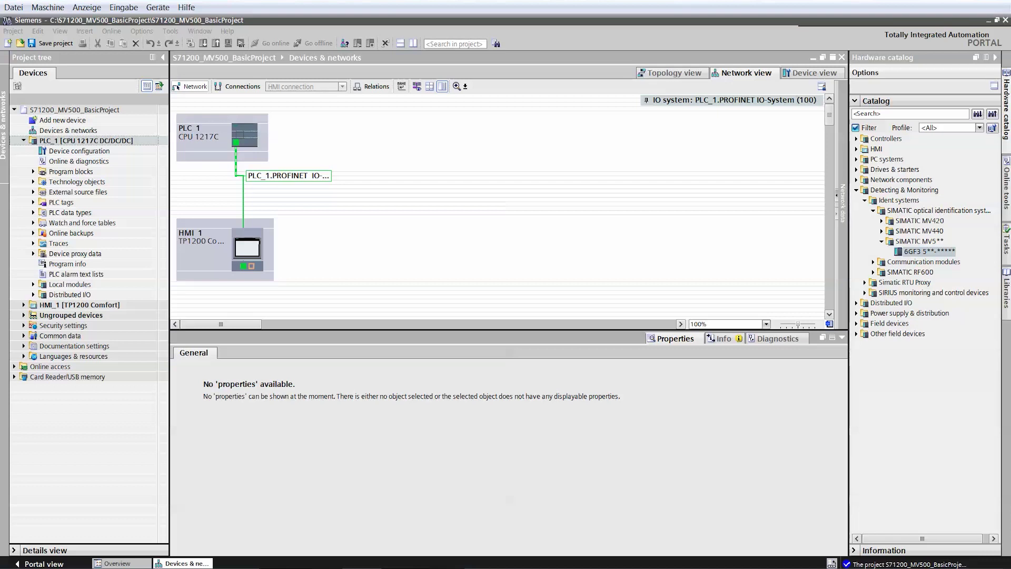
Step: Place a SIMATIC MV5** optical reader from the Ident systems catalog into the network view
left_click(858, 189)
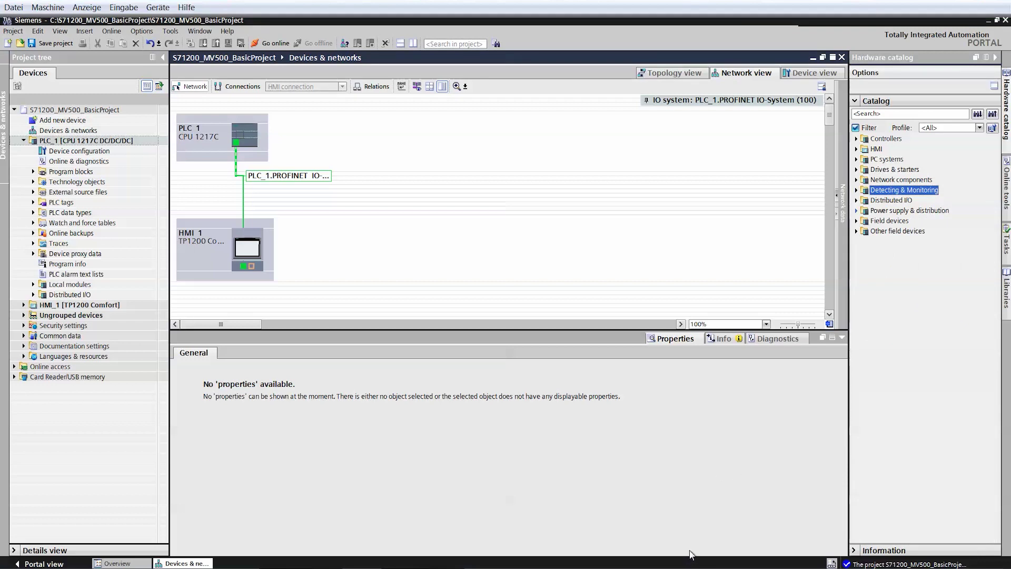
left_click(728, 207)
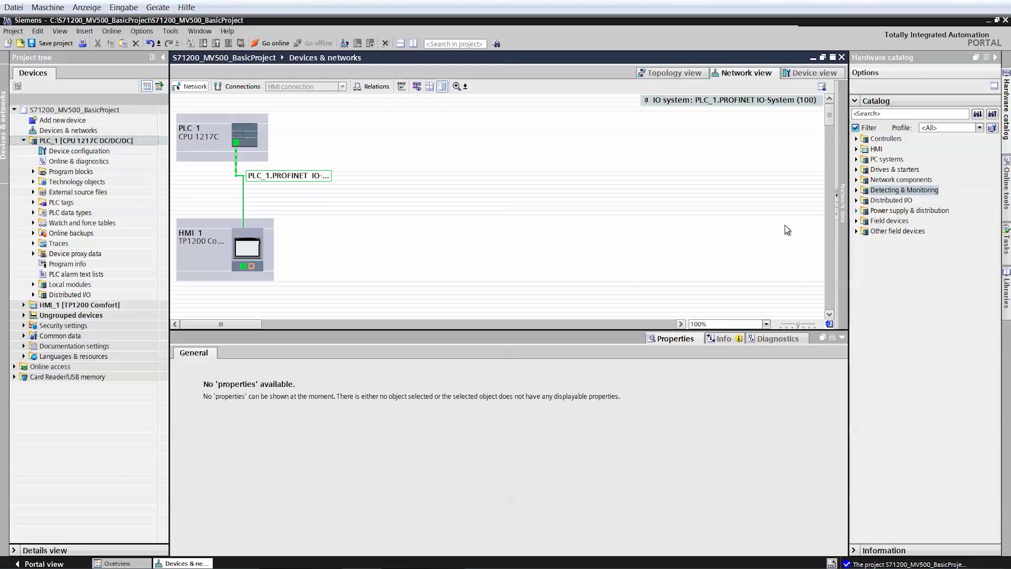
left_click(859, 190)
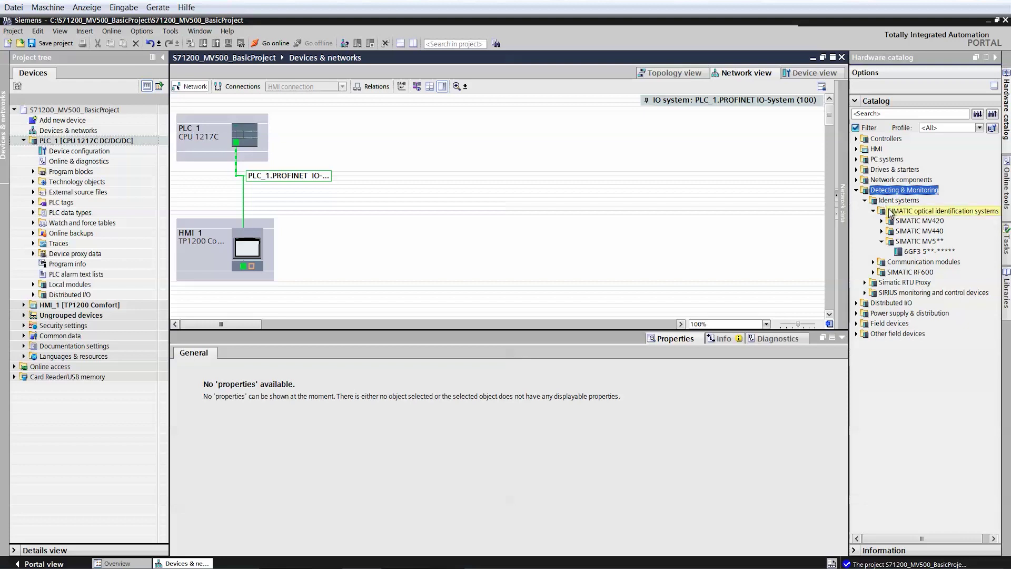
left_click(916, 241)
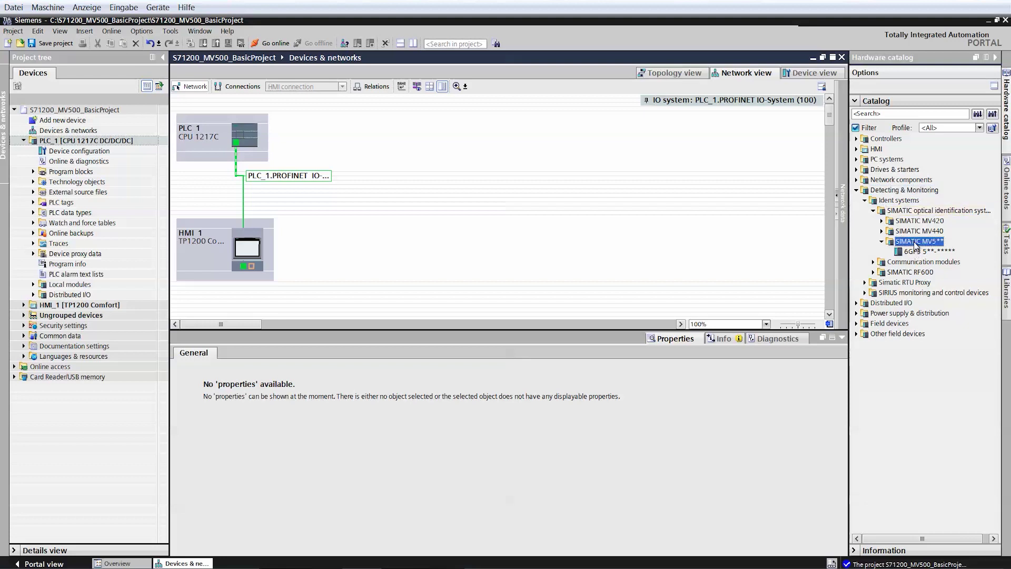
left_click_drag(917, 251, 558, 185)
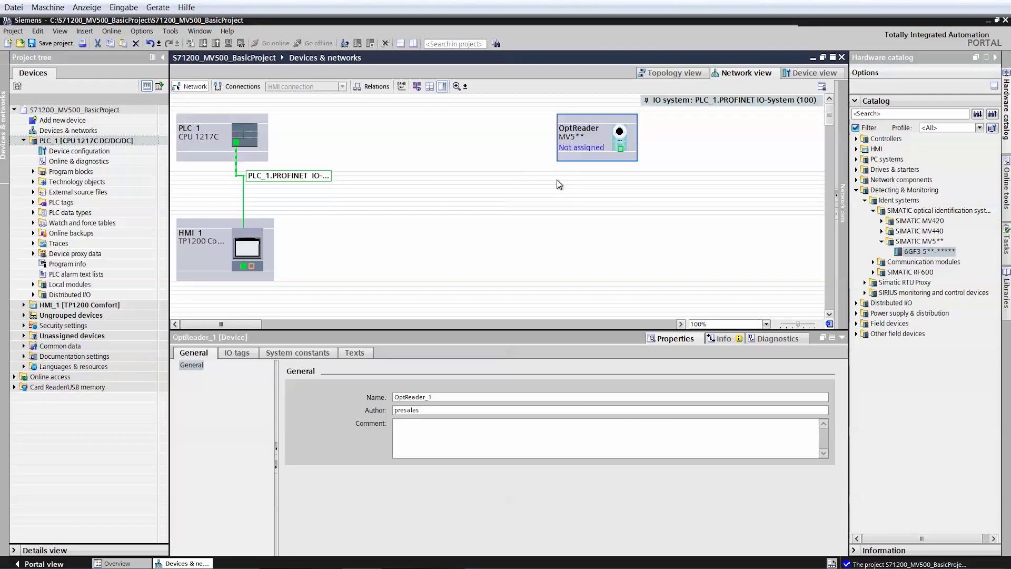
Step: Connect the reader's PROFINET port to PLC_1, putting it on subnet PN/IE_1
left_click(621, 150)
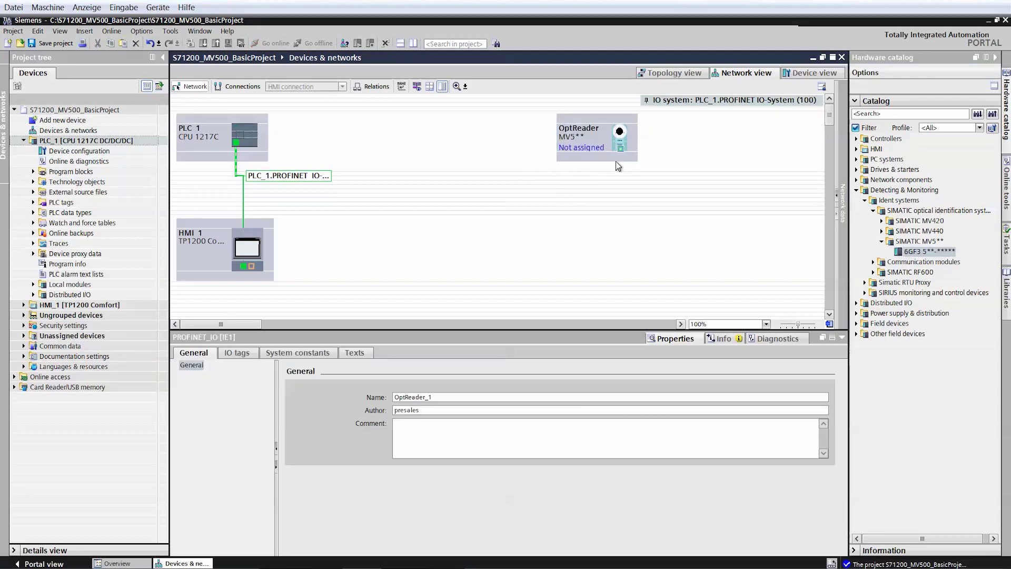
left_click_drag(621, 147, 444, 195)
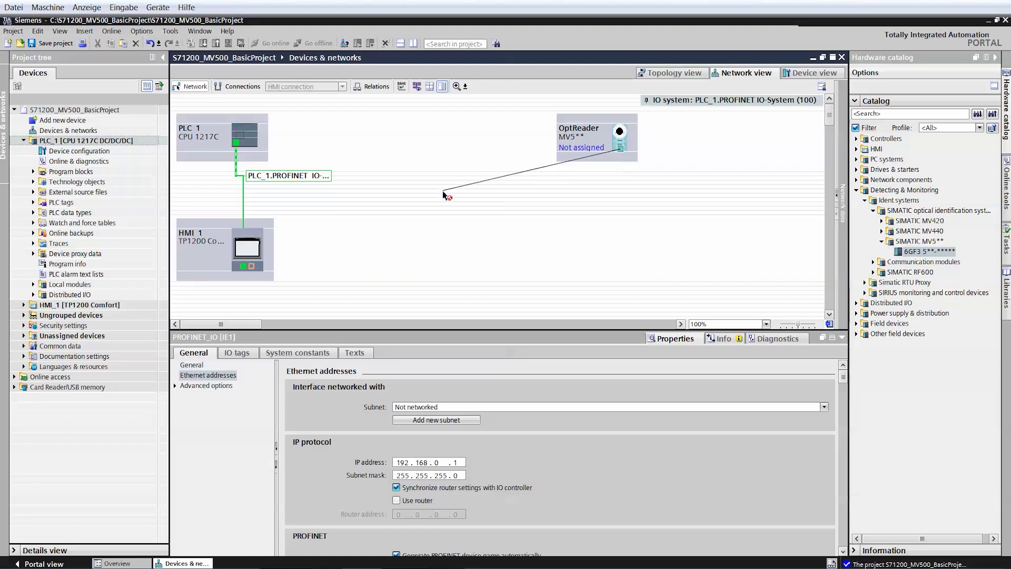
left_click_drag(445, 195, 237, 147)
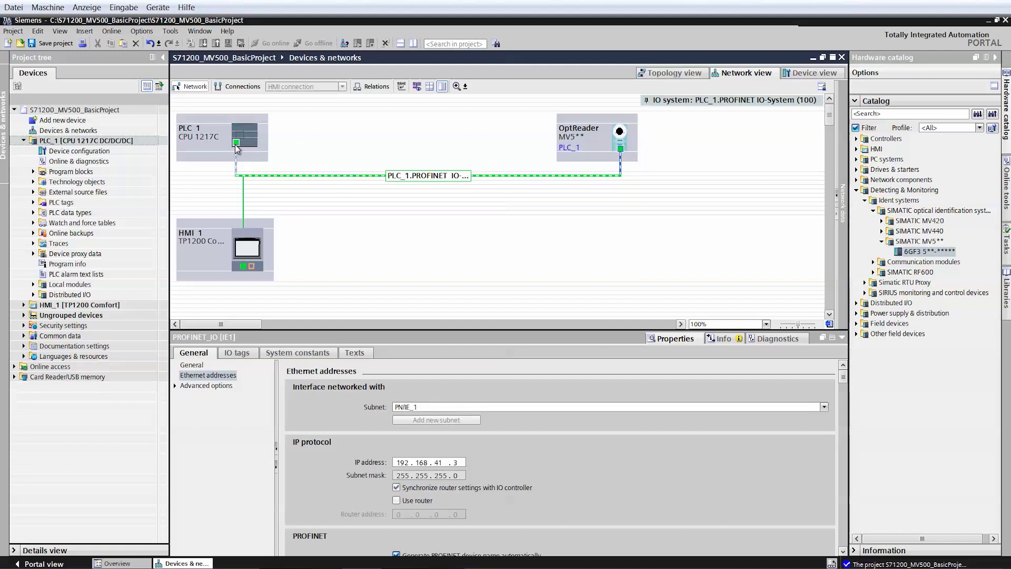
Step: Change OptReader's IP address to 192.168.41.42
double_click(620, 134)
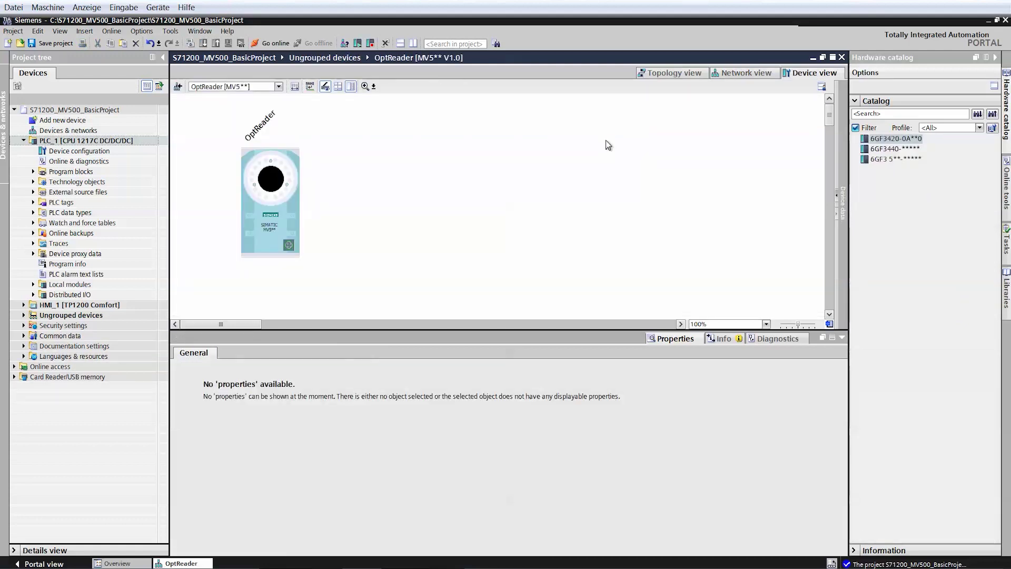
left_click(289, 247)
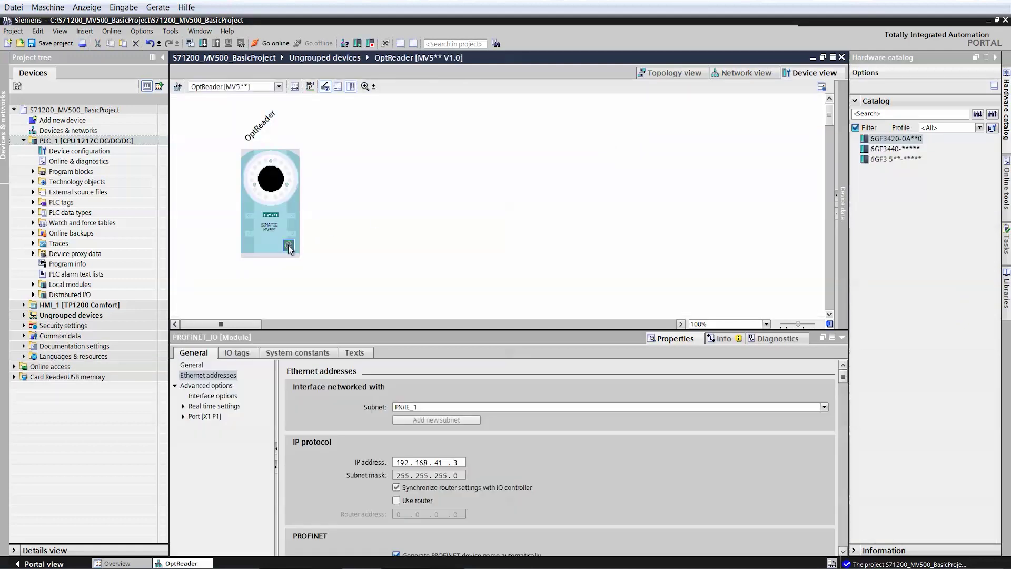
double_click(454, 463)
type("42")
scroll(522, 493, "down", 2)
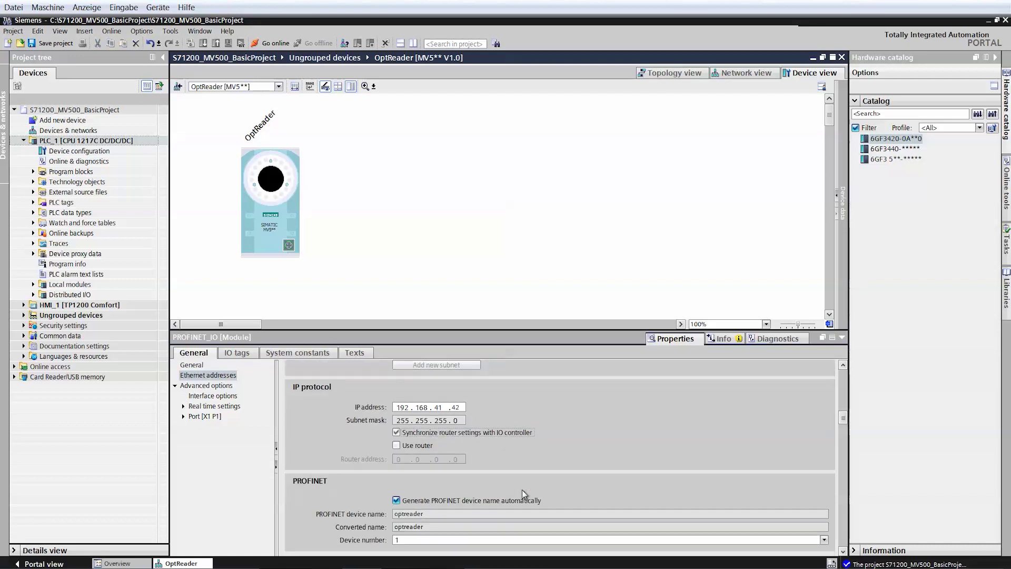
Step: Replace the auto-generated PROFINET device name with MV500TIA
left_click(396, 499)
double_click(412, 514)
type("MV500TIA")
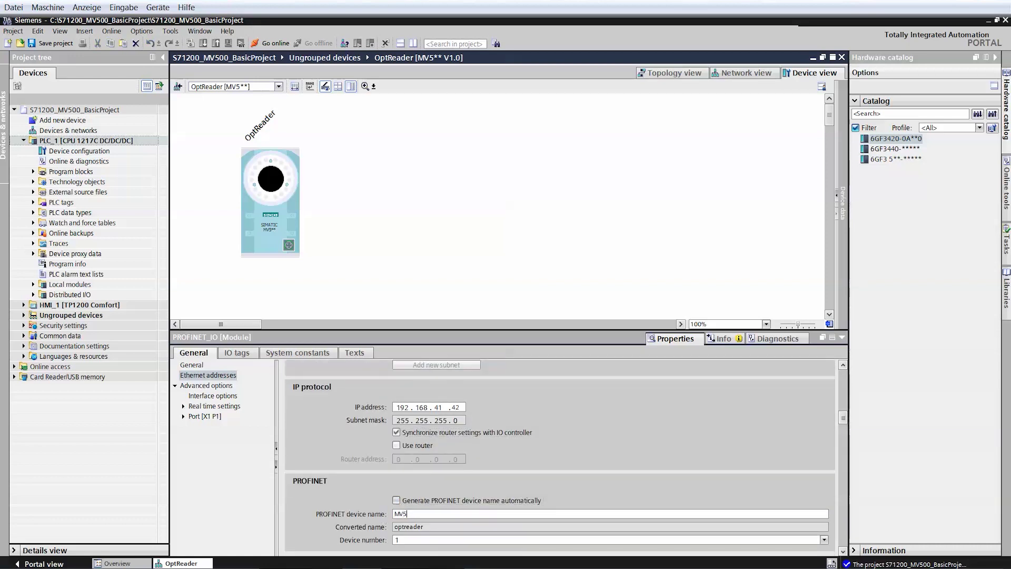
key("Return")
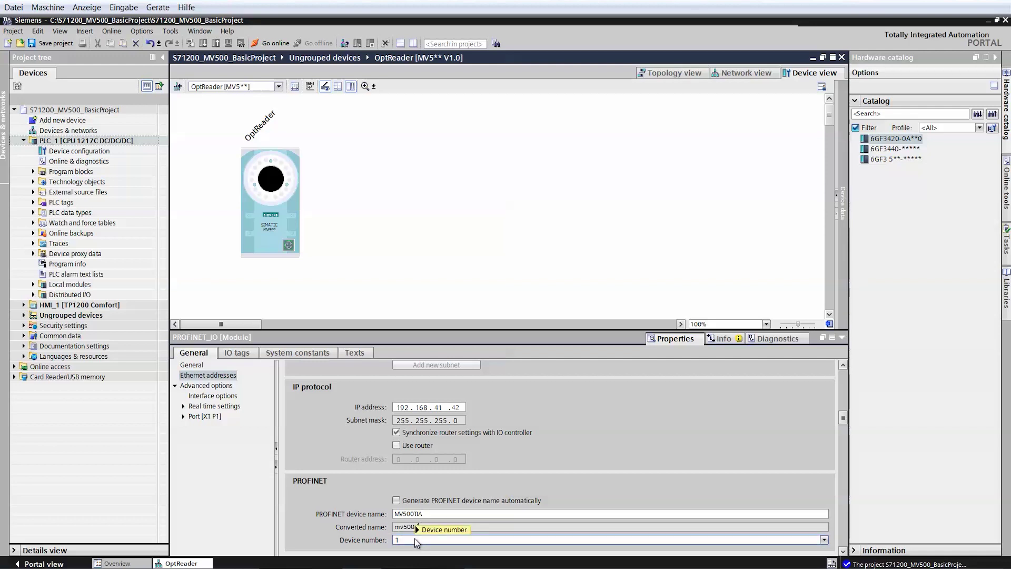
left_click(191, 364)
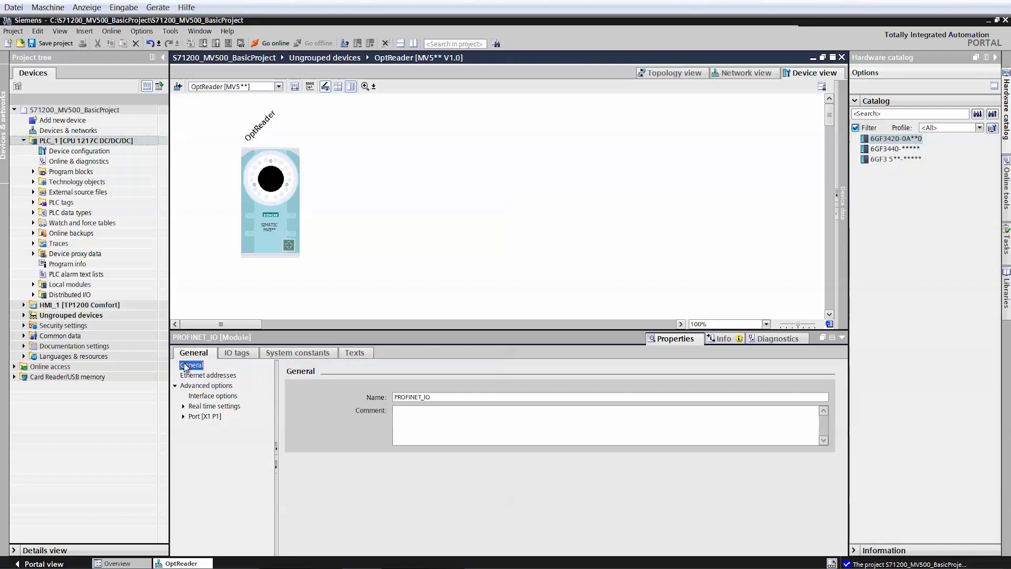
left_click(270, 201)
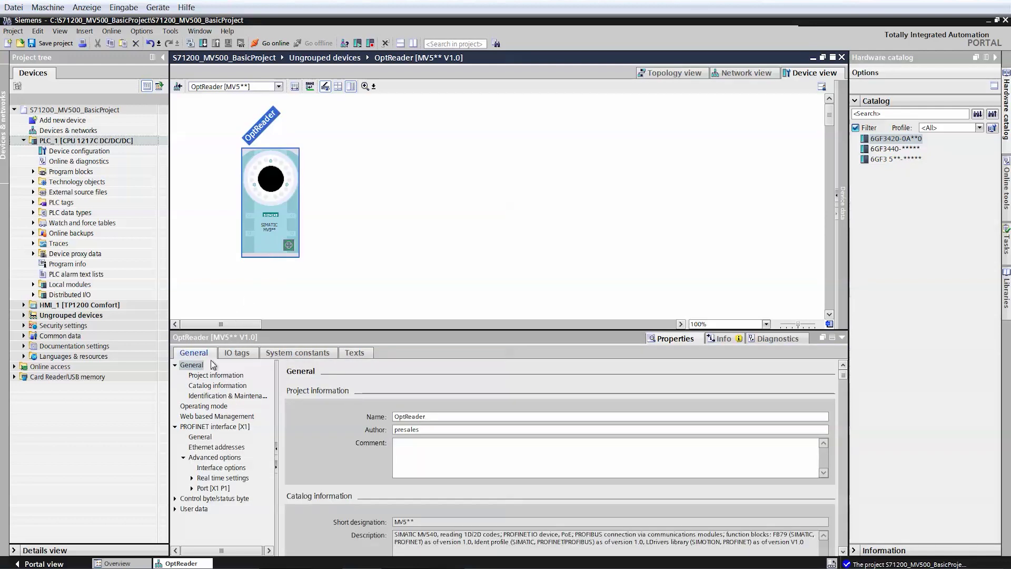
Step: Set OptReader's function block to Ident profile and expand PLC_1's Technology objects
left_click(204, 406)
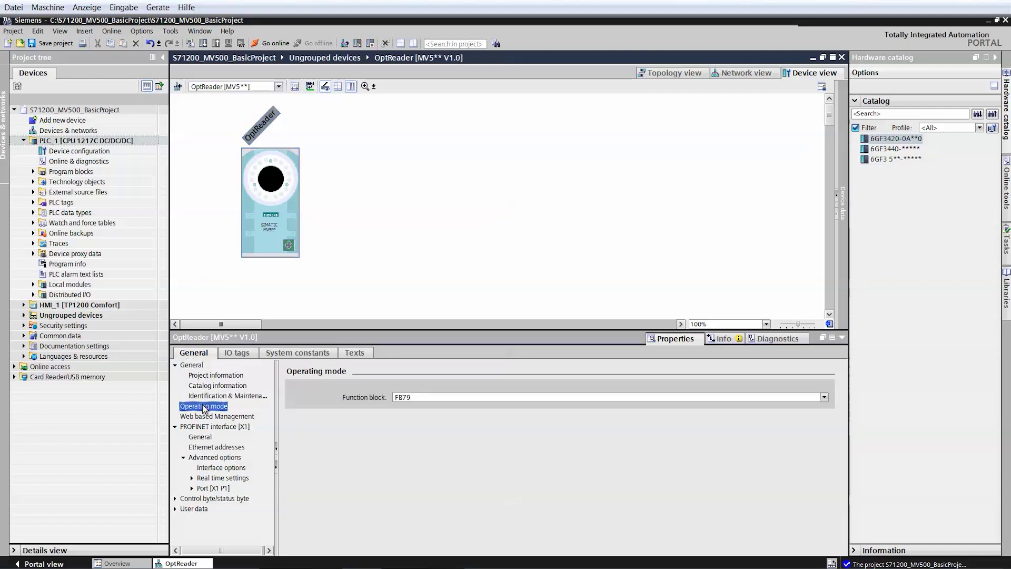
left_click(426, 395)
left_click(438, 414)
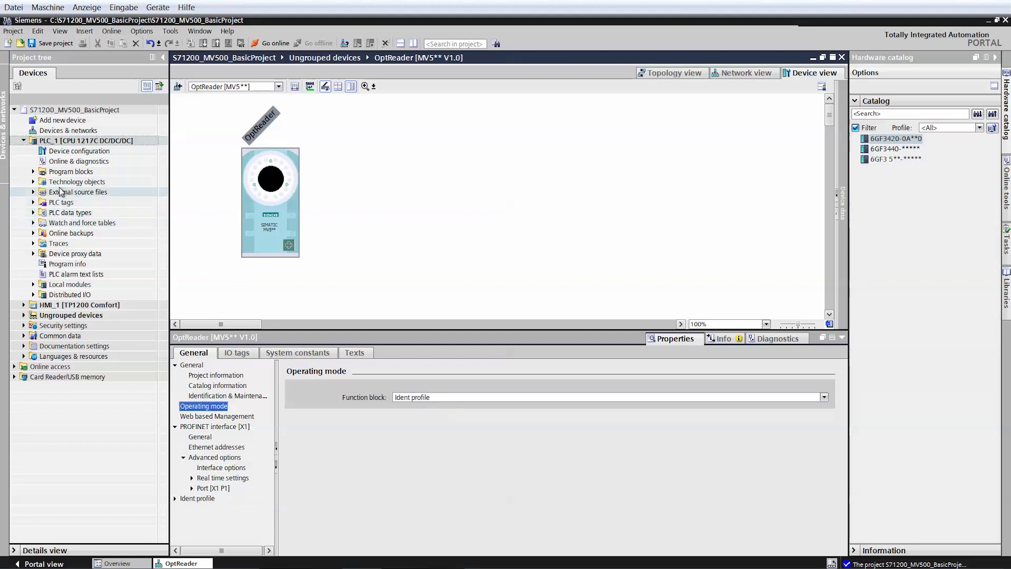
left_click(35, 182)
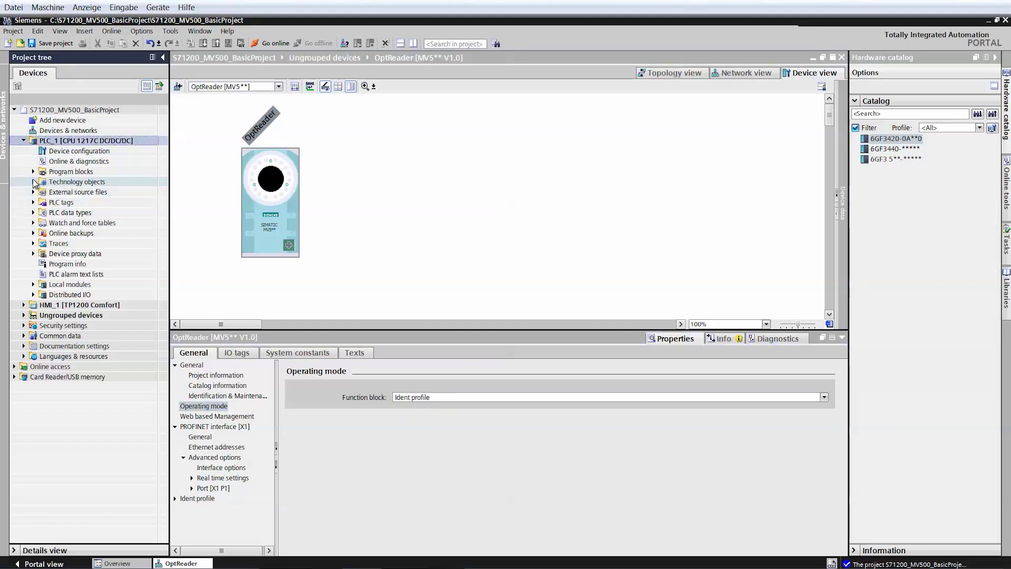
left_click(35, 181)
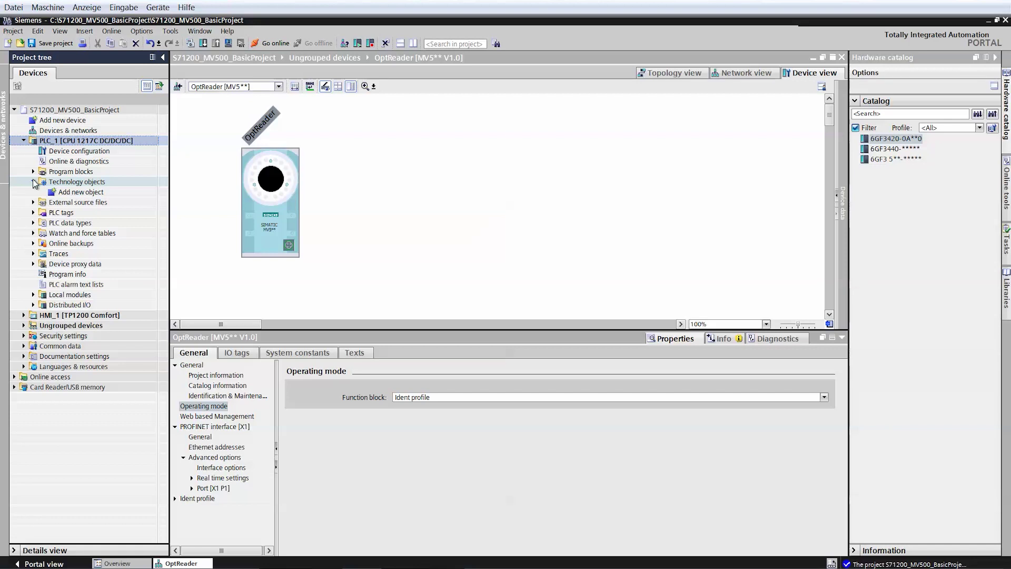
Step: Add a TO_Ident technology object, SIMATIC Ident_1 [DB1], under PLC_1
left_click(68, 194)
double_click(68, 193)
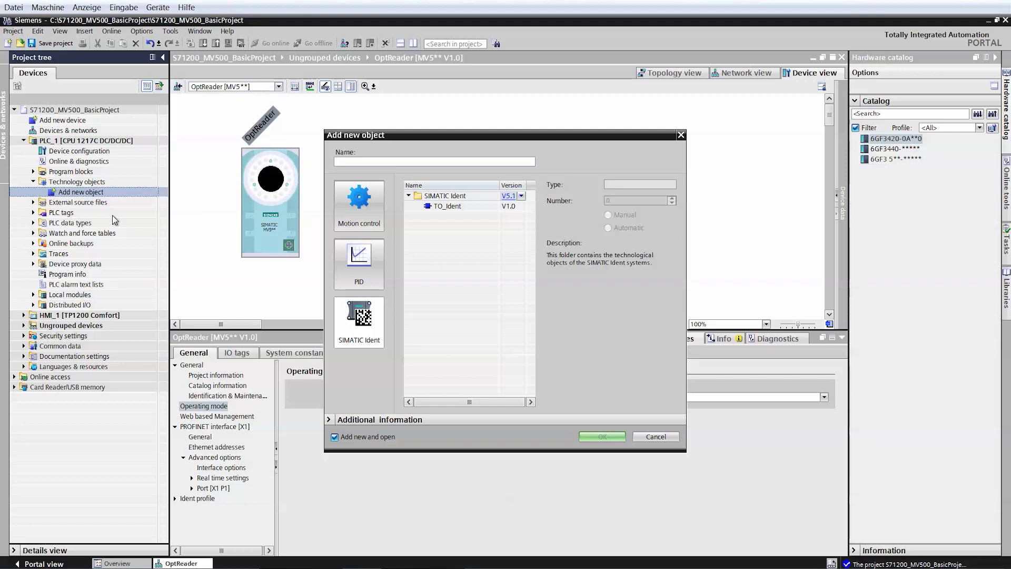
left_click(360, 316)
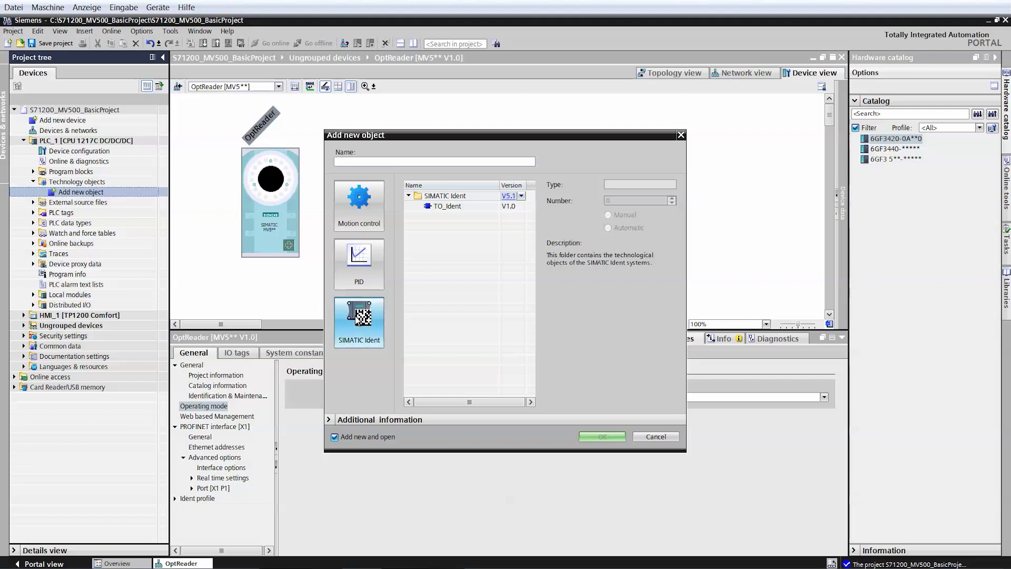
left_click(447, 207)
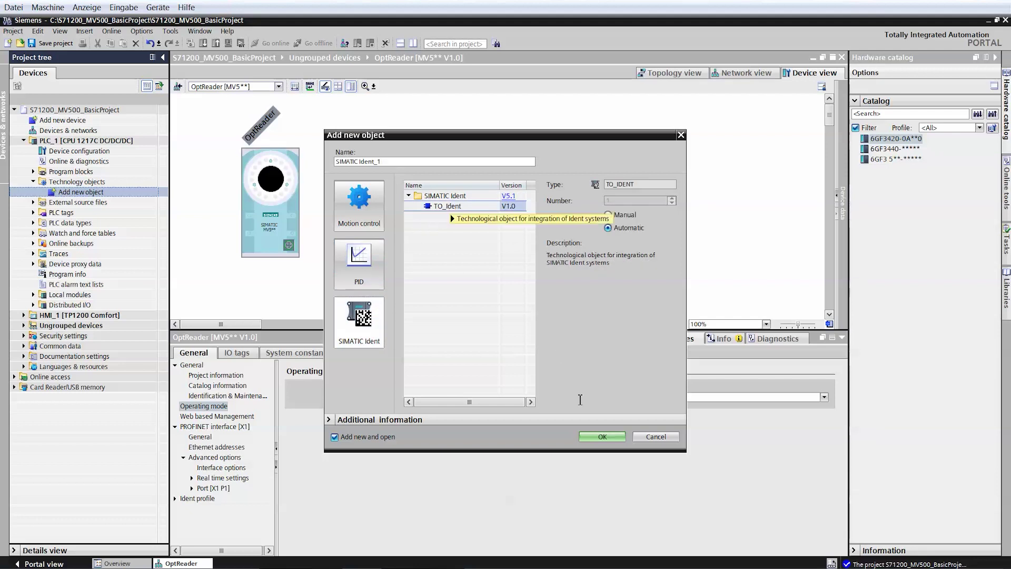
left_click(601, 437)
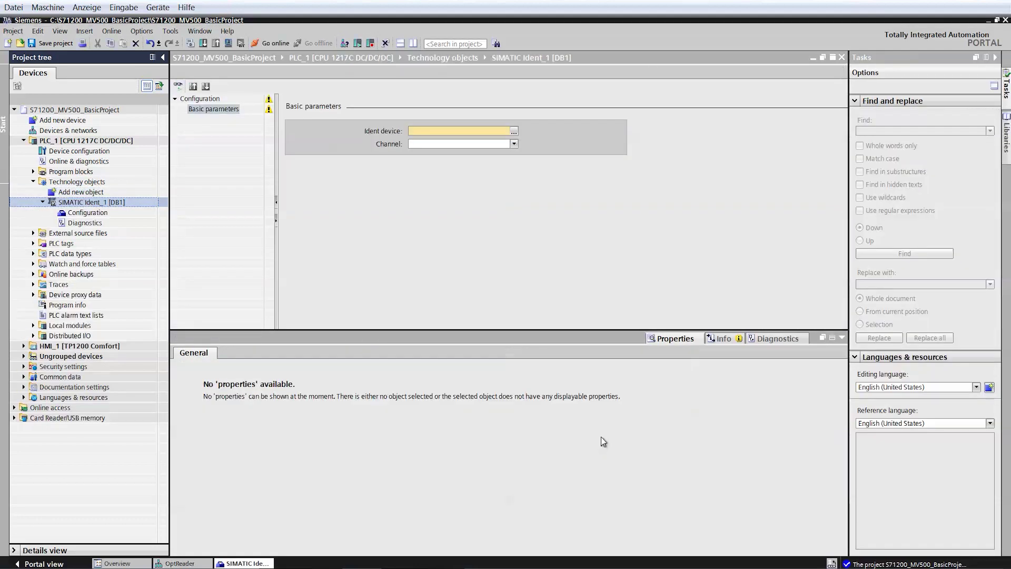
Step: Choose OptReader on Channel 1 as the ident device, then show Reader parameters
left_click(514, 132)
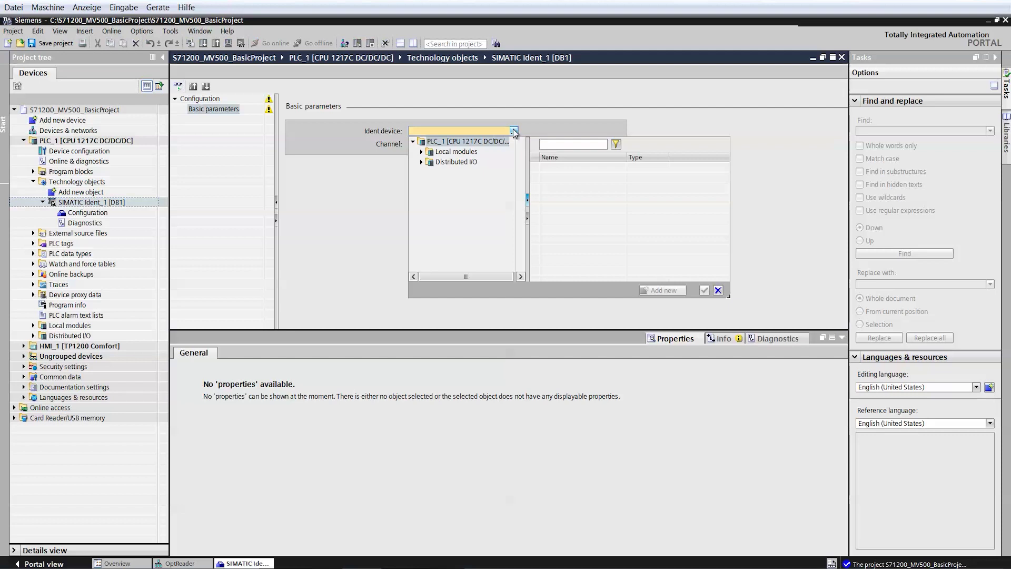
left_click(422, 162)
left_click(431, 172)
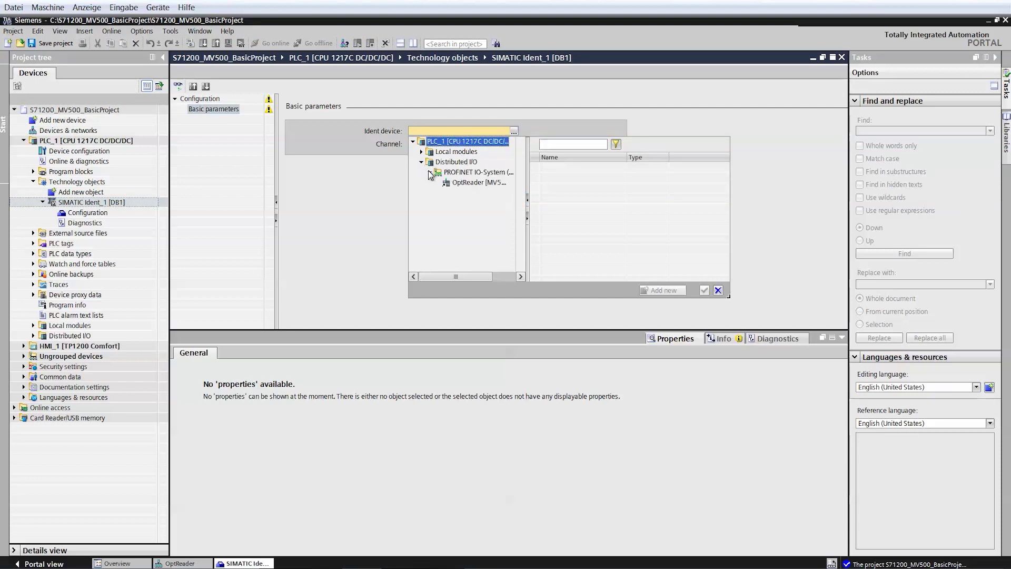
left_click(451, 183)
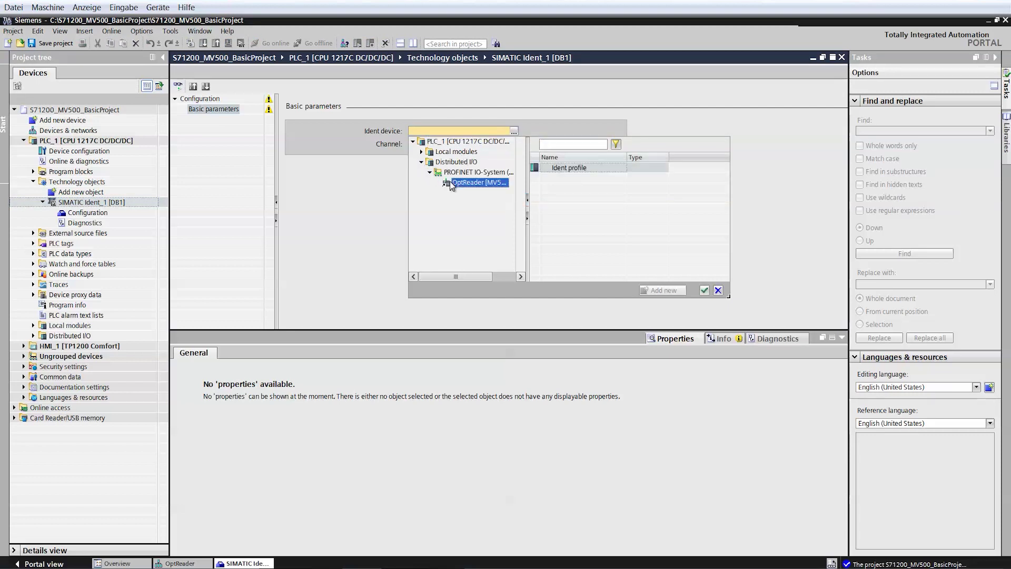
left_click(550, 169)
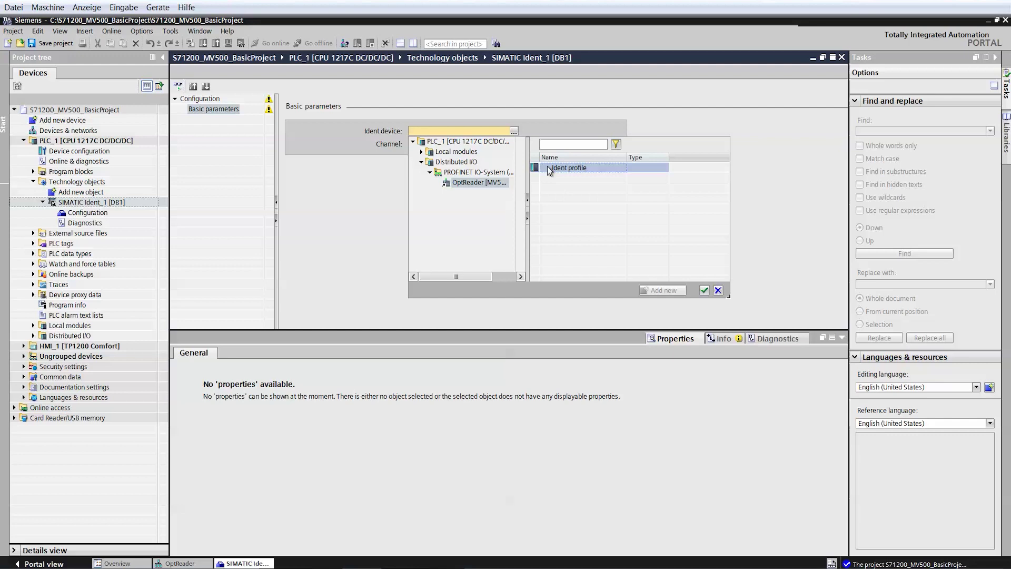
left_click(703, 290)
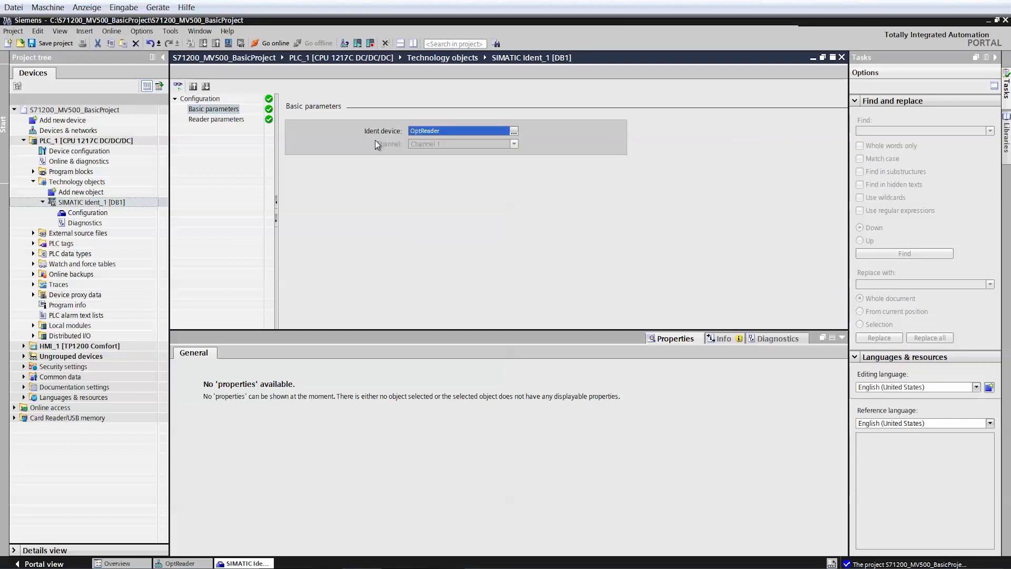
left_click(245, 122)
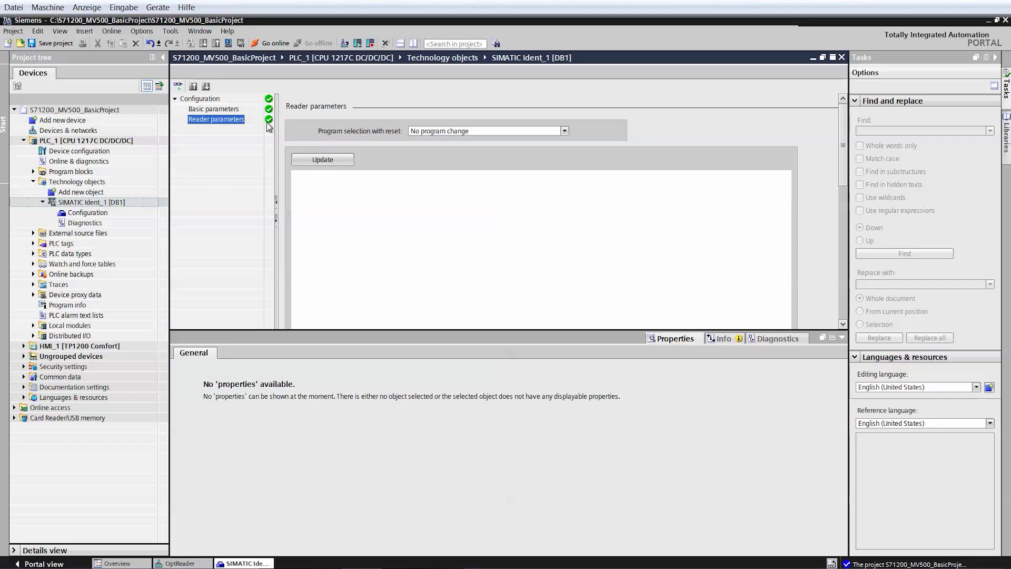
Step: Use Program 1 for 'Program selection with reset' and load the reader's web pages
left_click(564, 131)
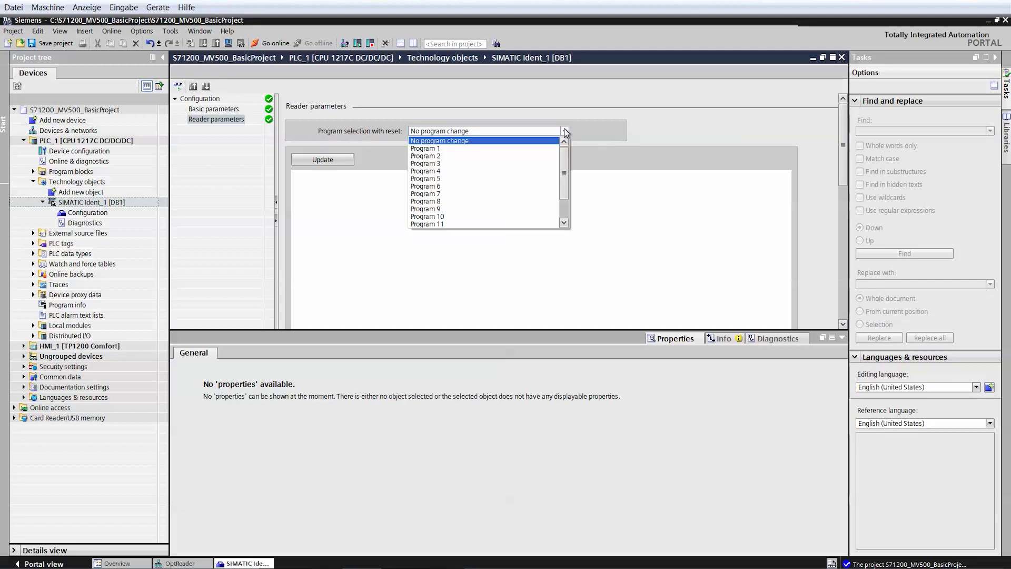
left_click(533, 149)
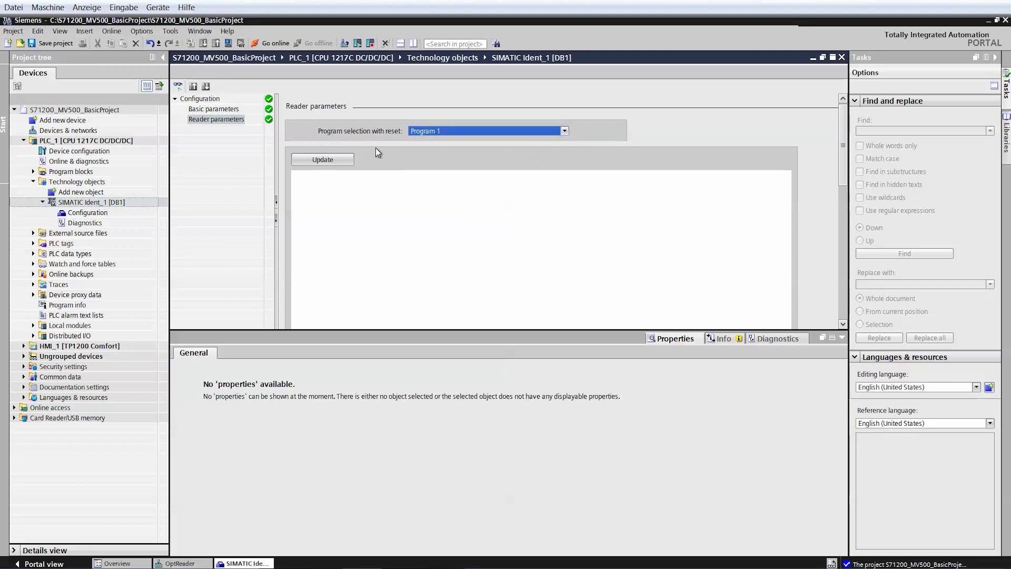
left_click(340, 161)
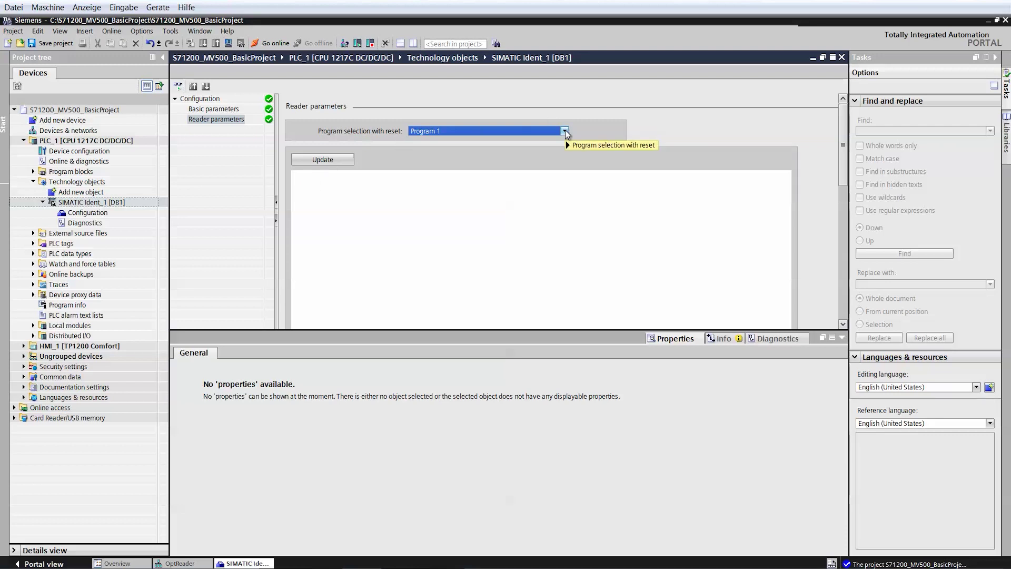
mouse_move(564, 131)
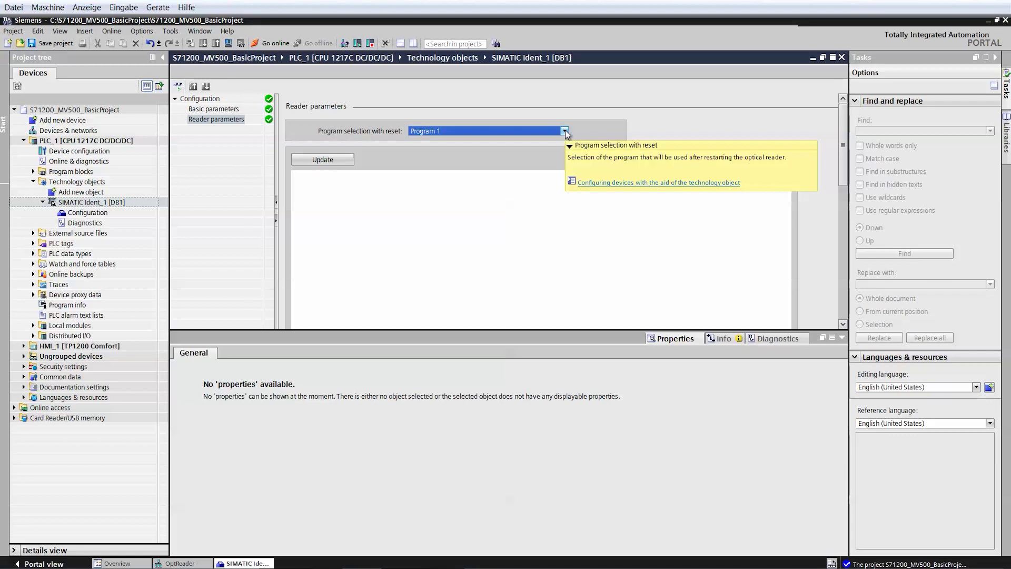
left_click(565, 133)
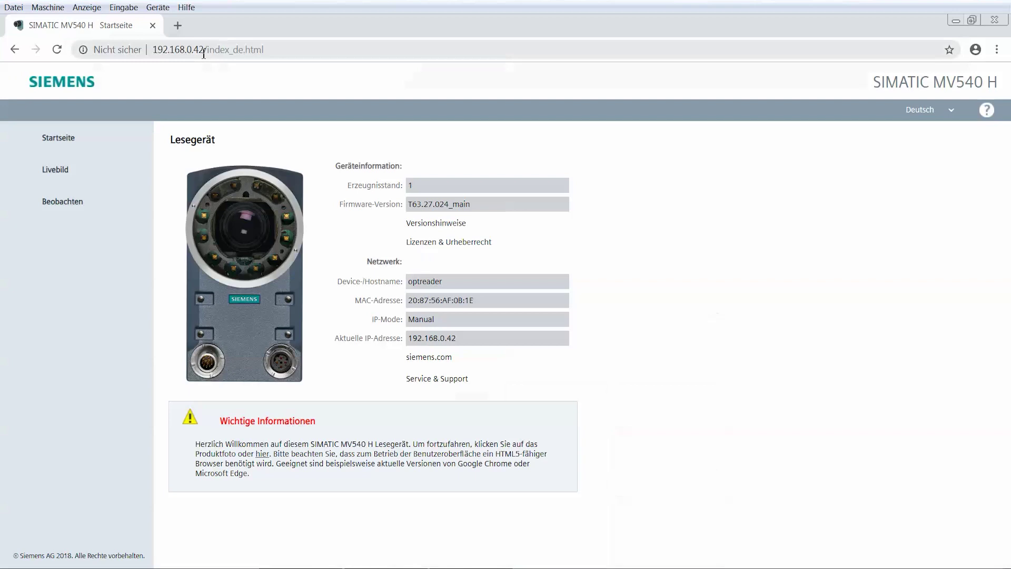
Step: Enter the MV540 WBM, turn off Standard view, and go to Settings > Communication
left_click(237, 265)
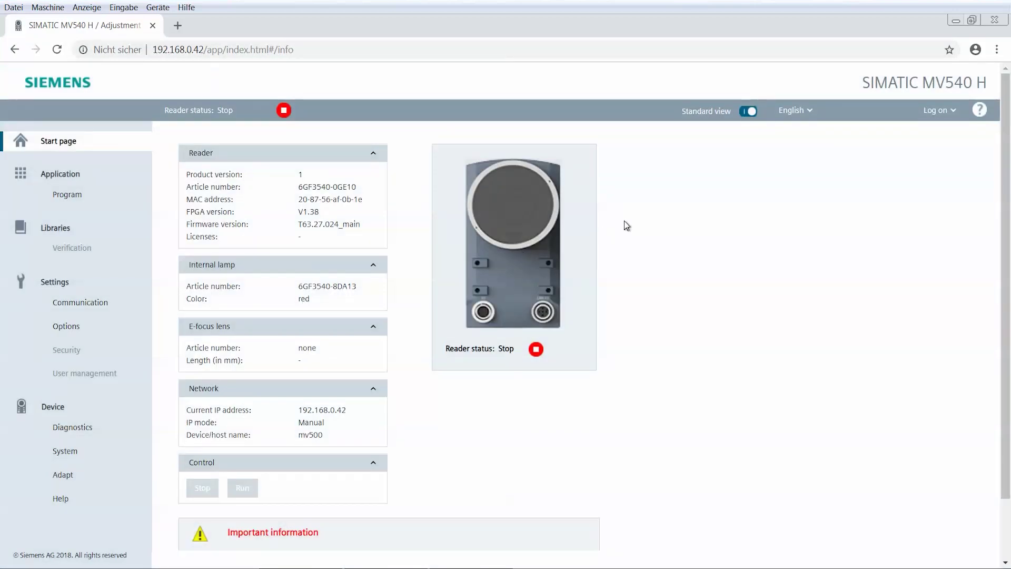
left_click(747, 112)
left_click(80, 302)
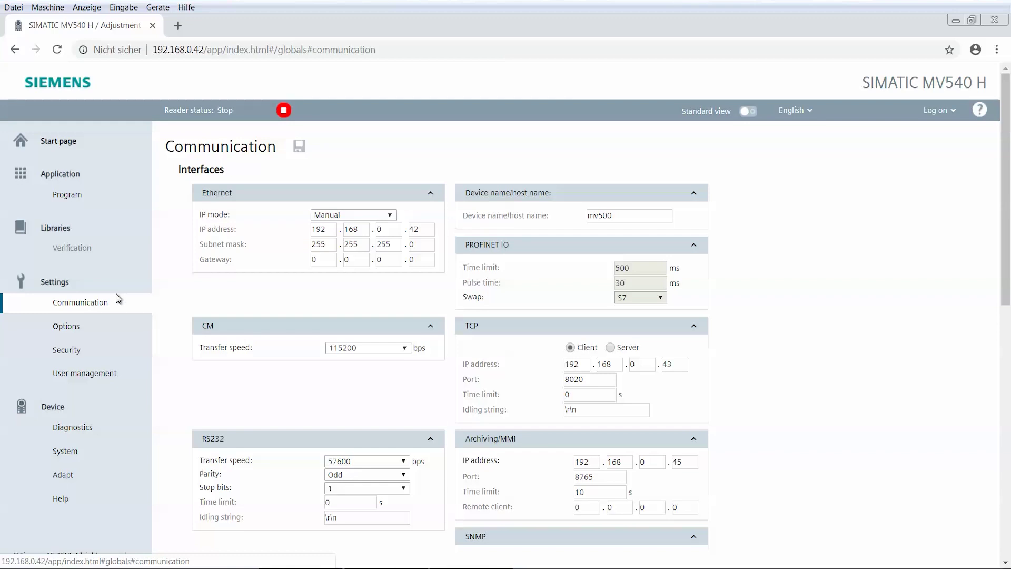
Step: Set IP mode to PROFINET (Ident profile) and select device name mv500 for renaming to MV500TIA
left_click(372, 215)
left_click(381, 258)
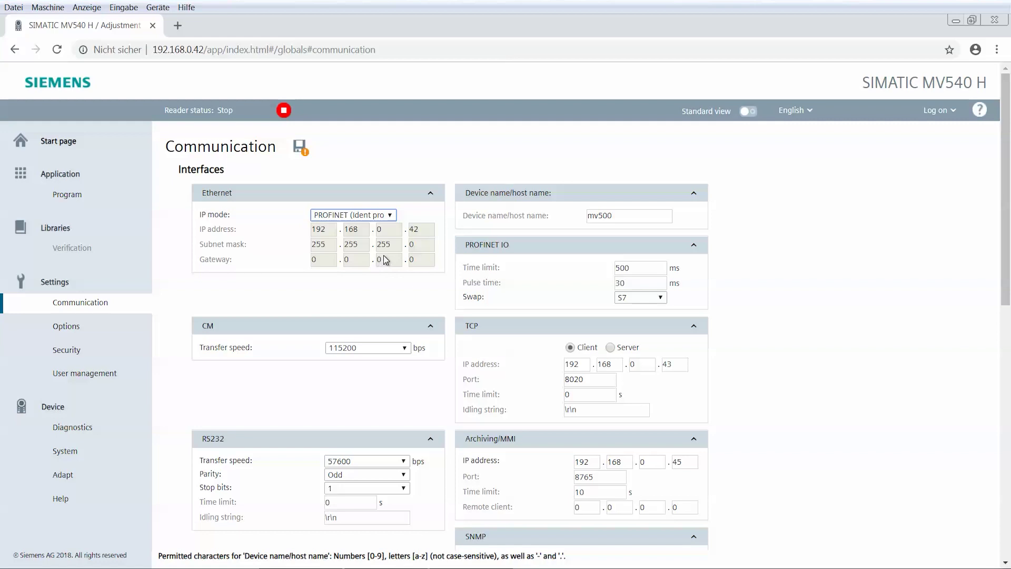
left_click_drag(621, 216, 583, 218)
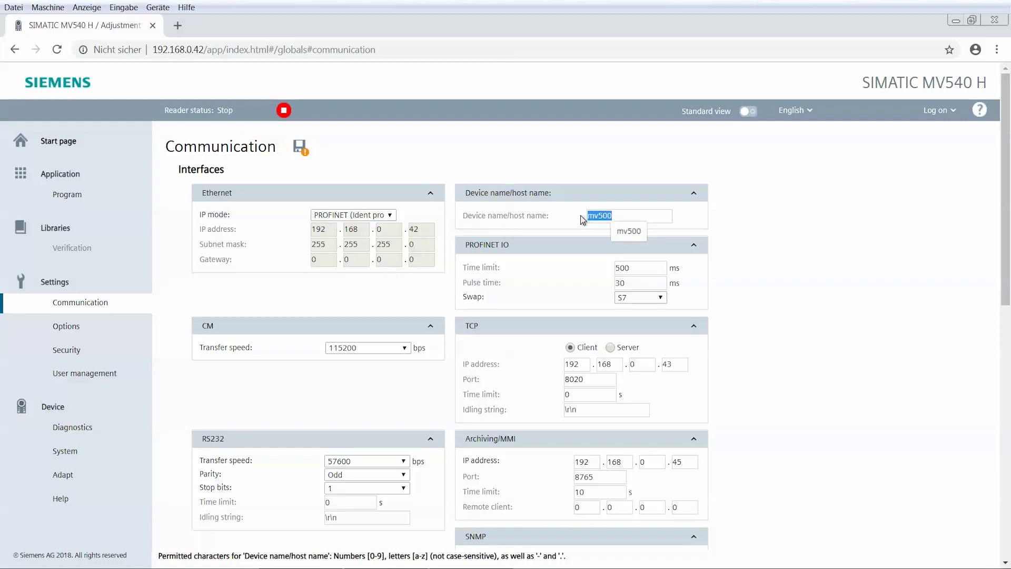
type("MV")
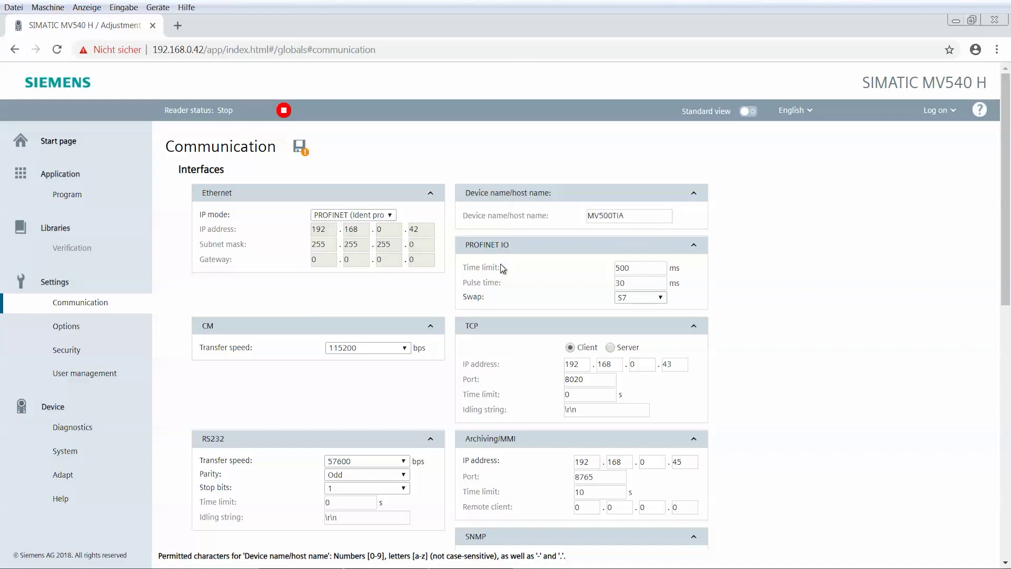
scroll(501, 268, "down", 3)
scroll(501, 269, "down", 3)
scroll(501, 268, "down", 3)
scroll(500, 268, "down", 2)
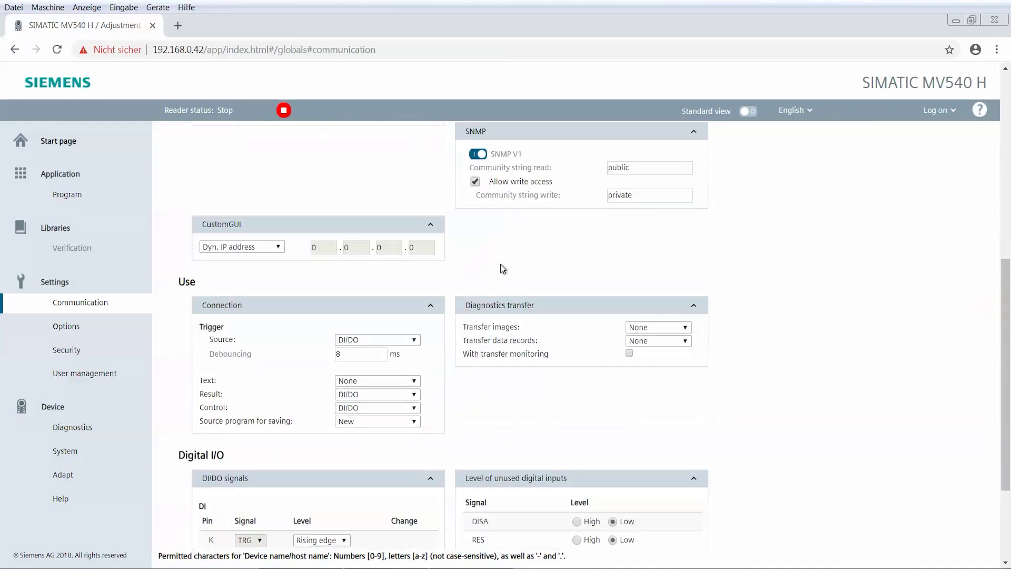
Step: Set Source, Text, Result and Control to PROFINET IO and save the settings
left_click(414, 340)
left_click(371, 382)
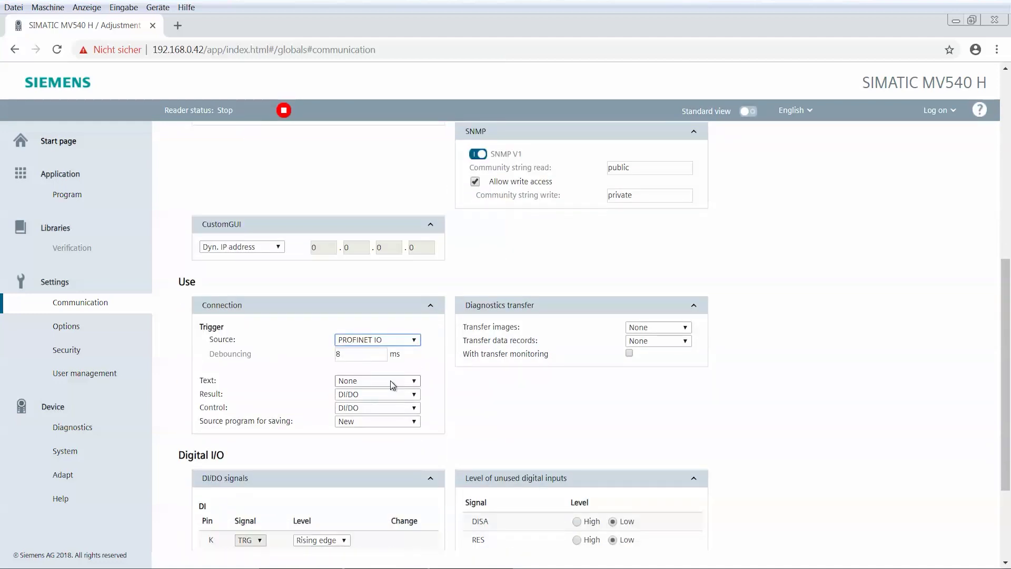
left_click(391, 380)
left_click(372, 427)
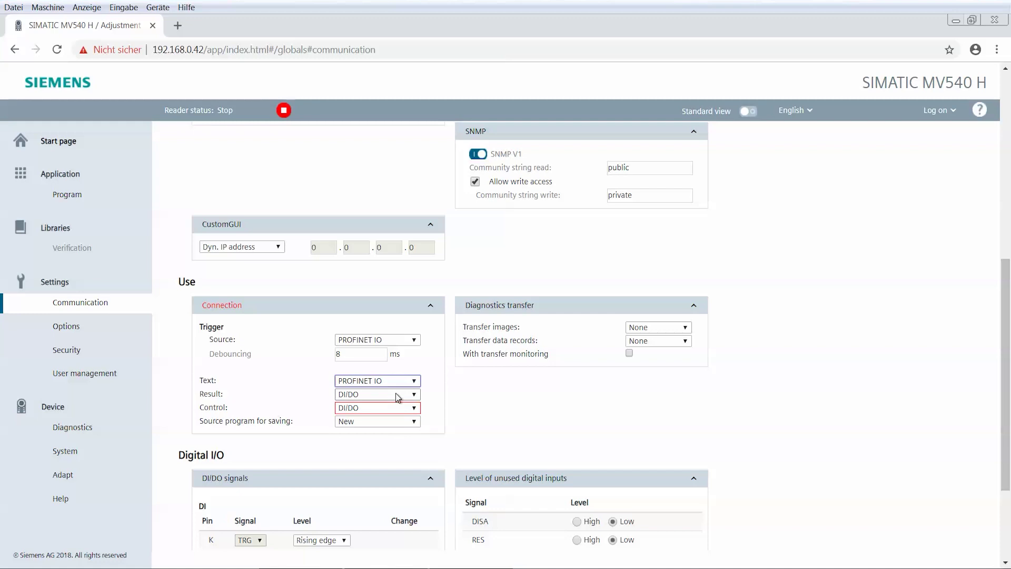
left_click(397, 394)
left_click(372, 426)
left_click(396, 408)
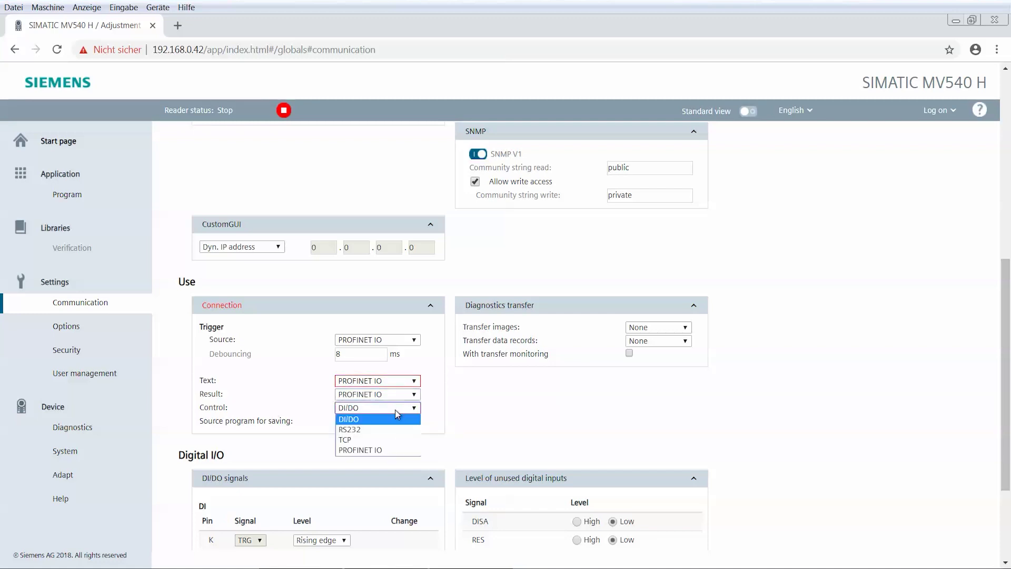
left_click(371, 450)
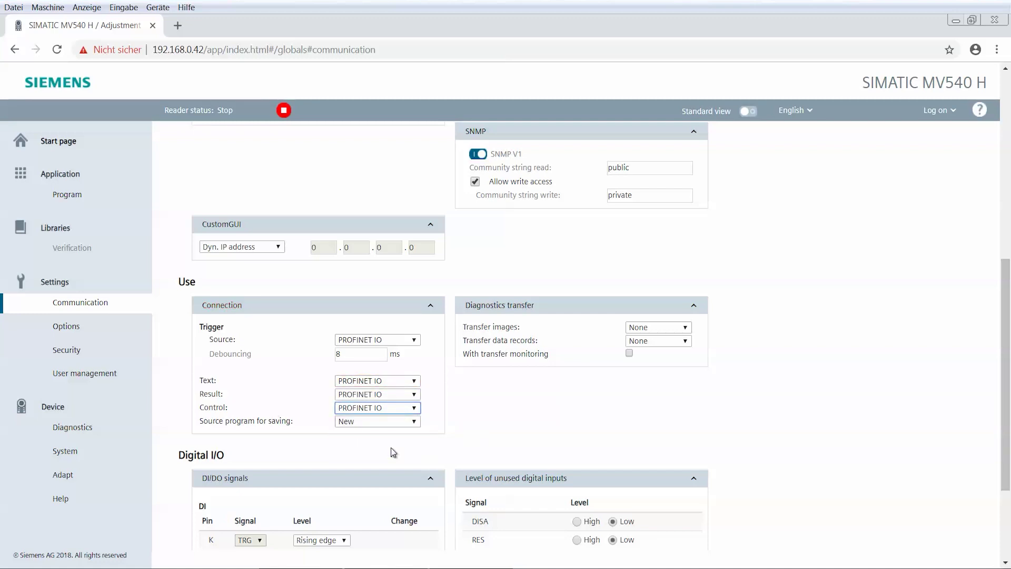
scroll(393, 395, "up", 10)
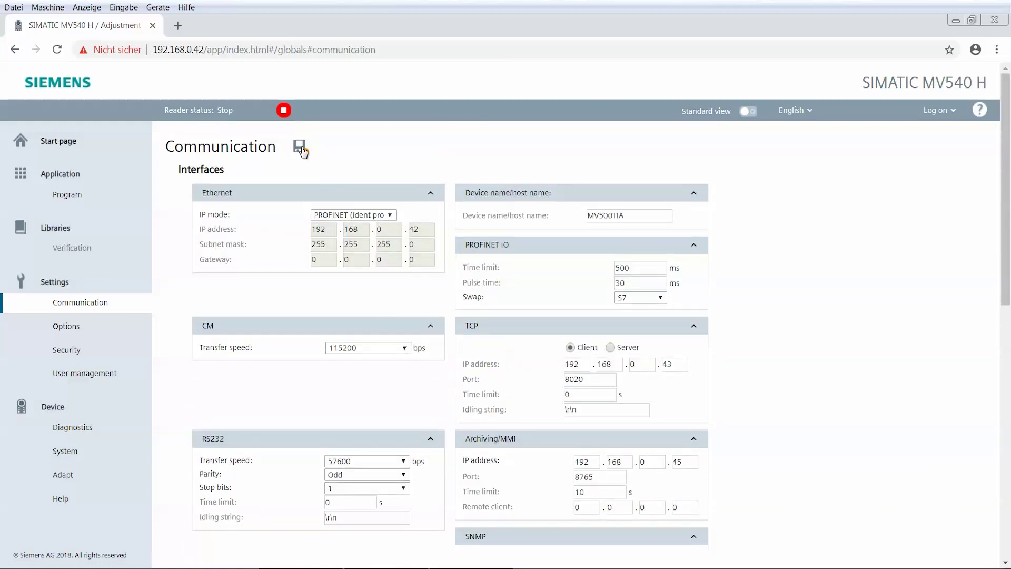
left_click(301, 146)
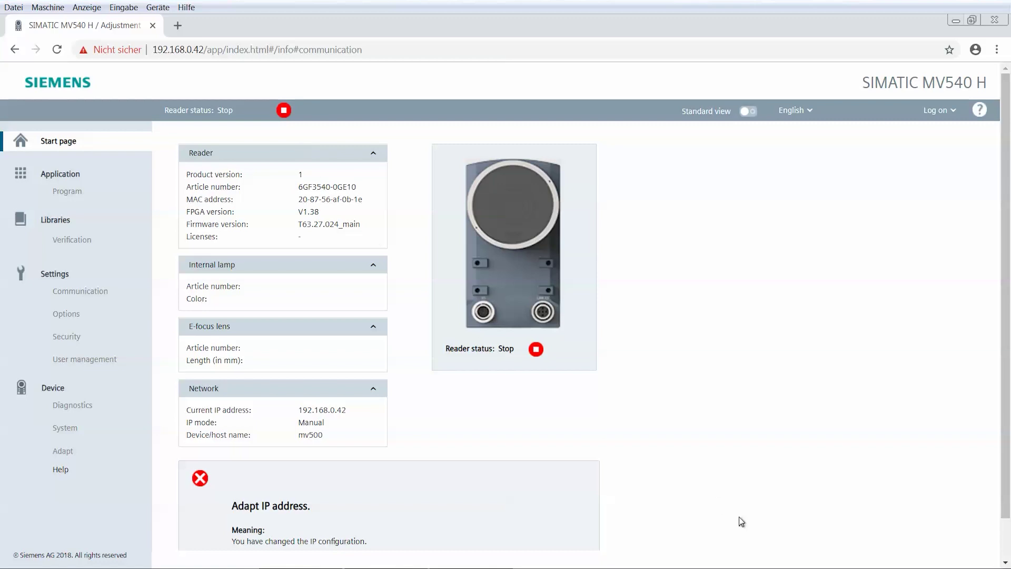
key("alt+Tab")
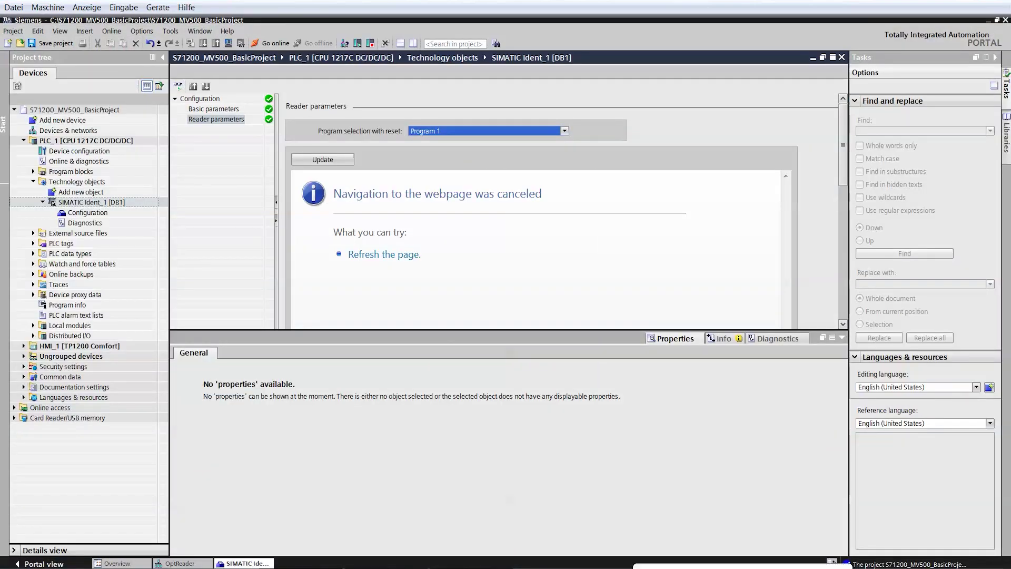
Step: Insert a SIMATIC Ident Reset_Reader call into Network 1 of Main [OB1] with instance DB Reset_Reader_DB_1
left_click(41, 171)
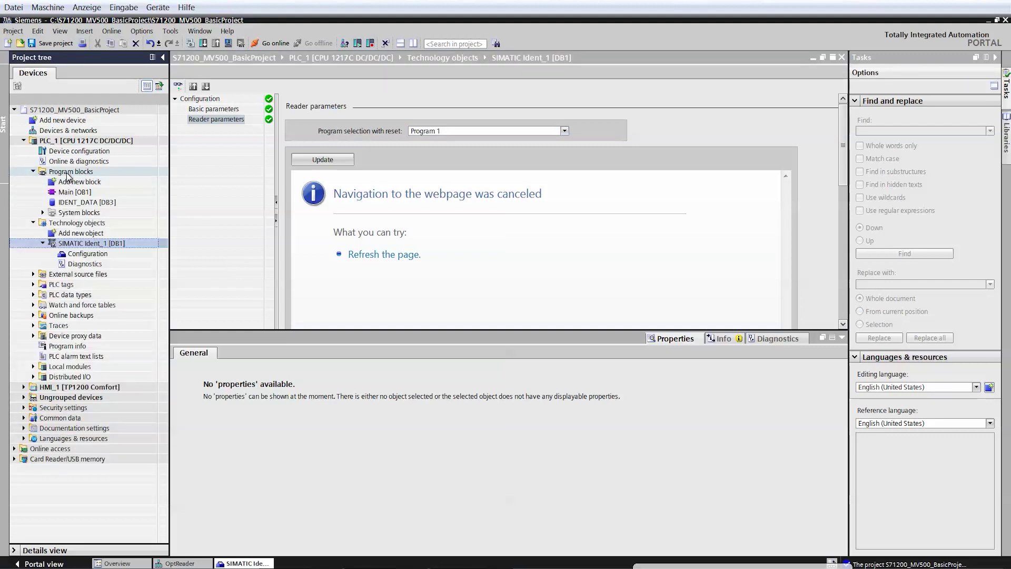
double_click(68, 192)
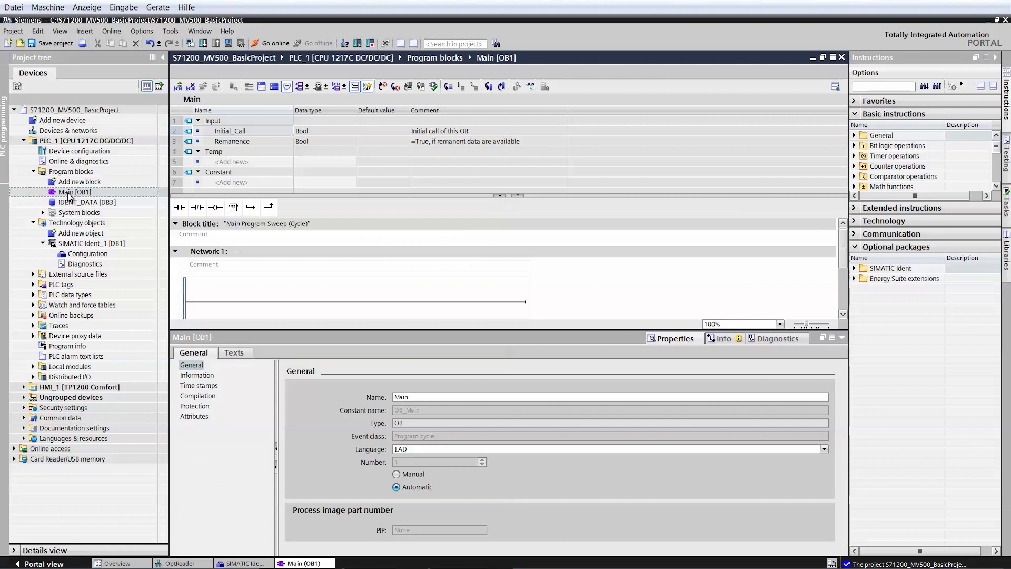
left_click(855, 114)
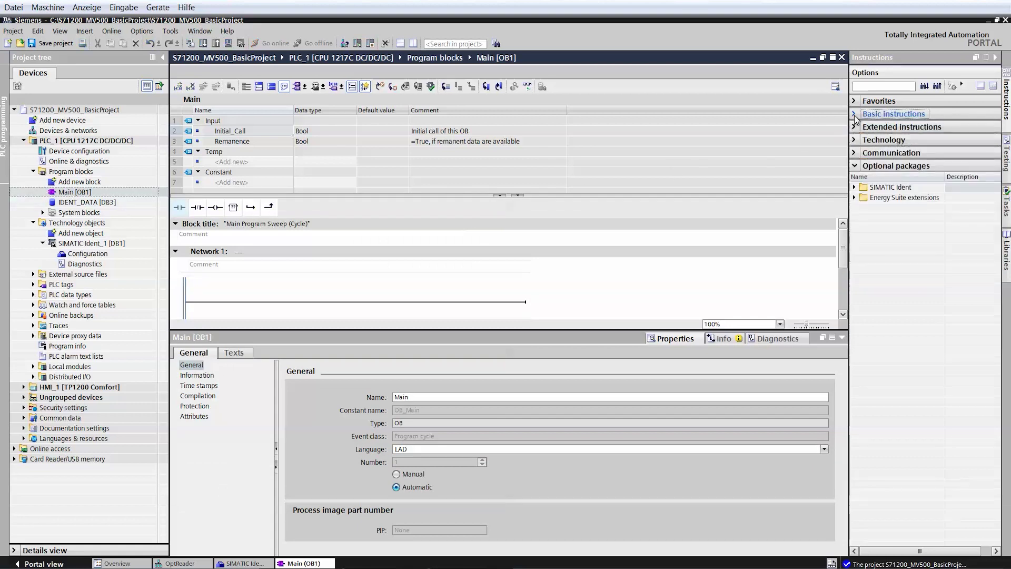
left_click(855, 187)
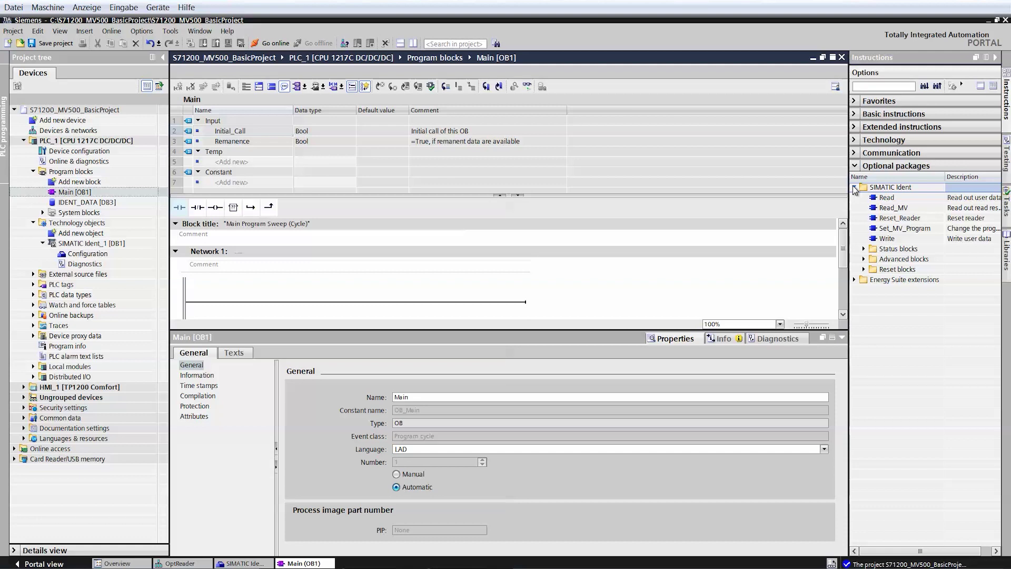
left_click(891, 218)
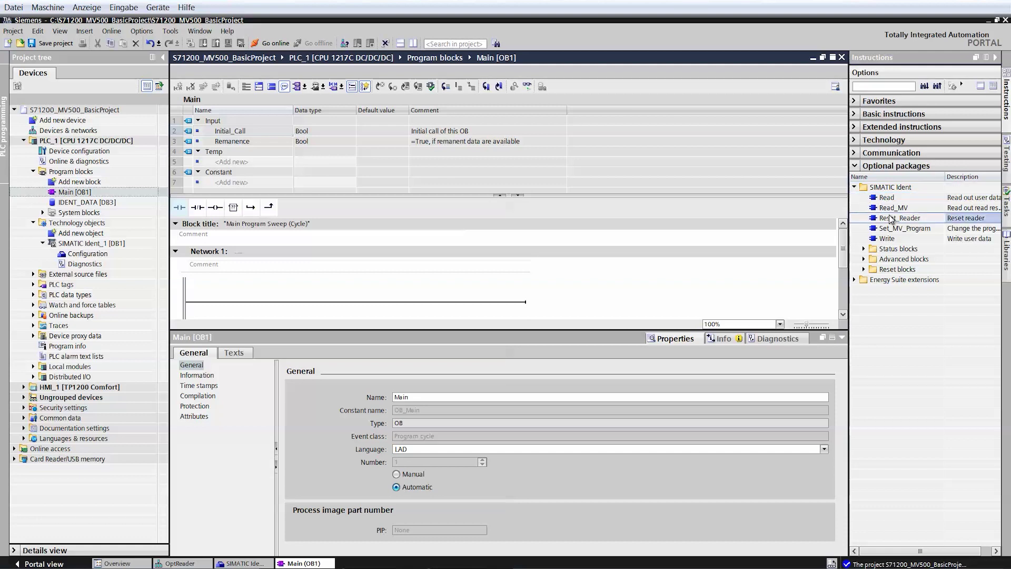
left_click_drag(891, 218, 357, 269)
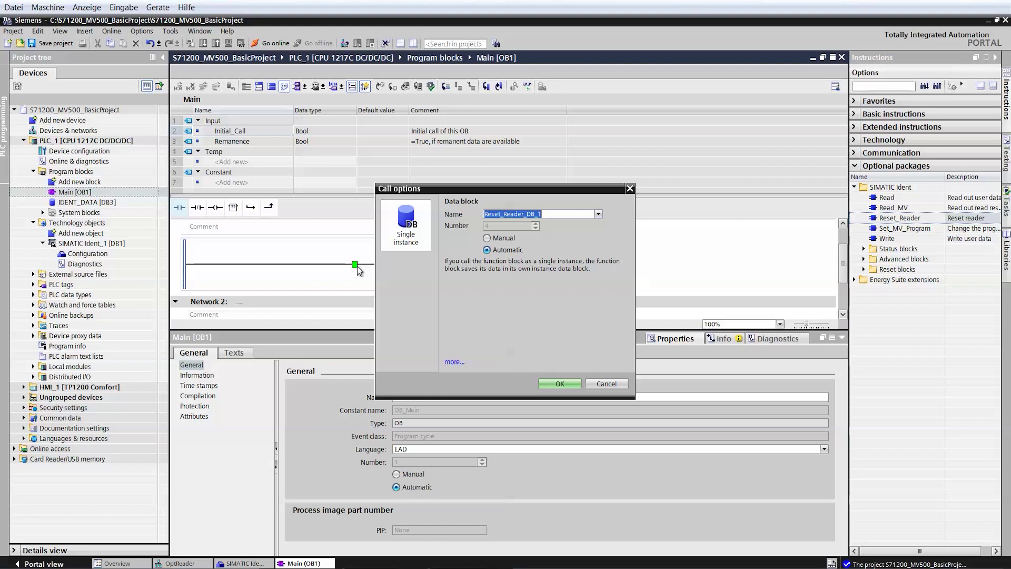
left_click(560, 383)
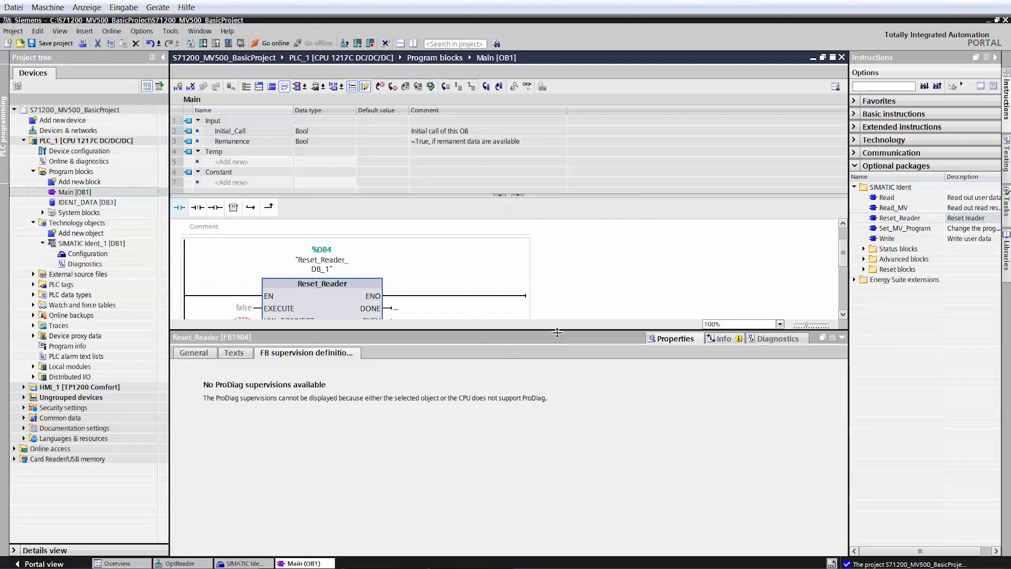
Step: Wire SIMATIC Ident_1 [DB1] into the HW_CONNECT input of Reset_Reader in Network 1
left_click_drag(557, 331, 560, 470)
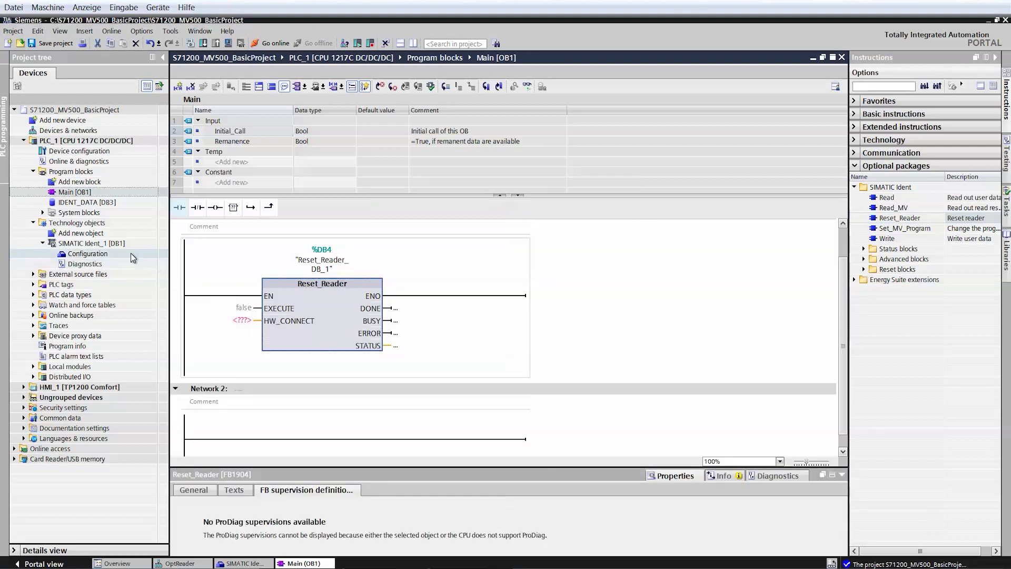
left_click_drag(91, 244, 245, 327)
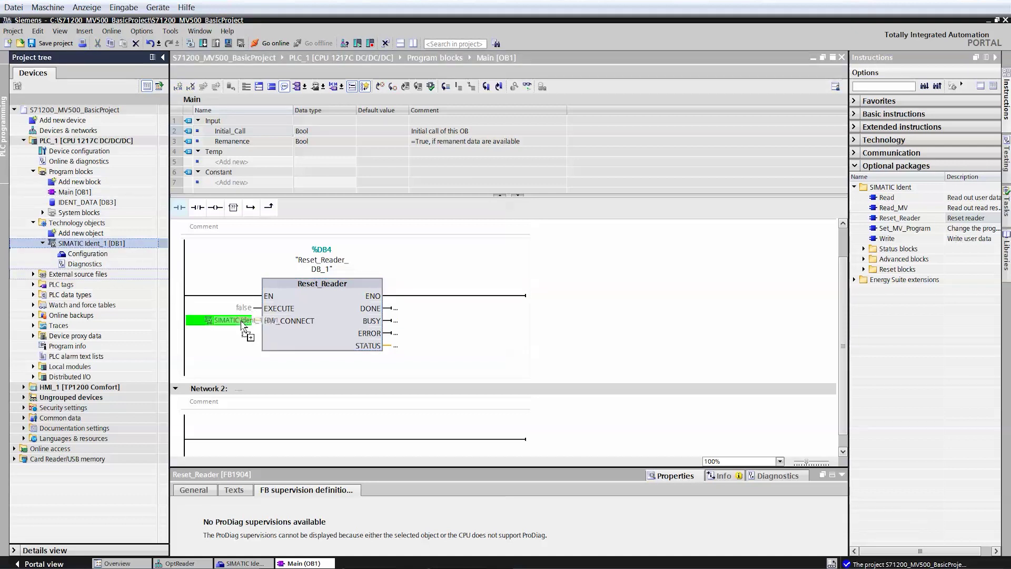
left_click_drag(245, 328, 246, 328)
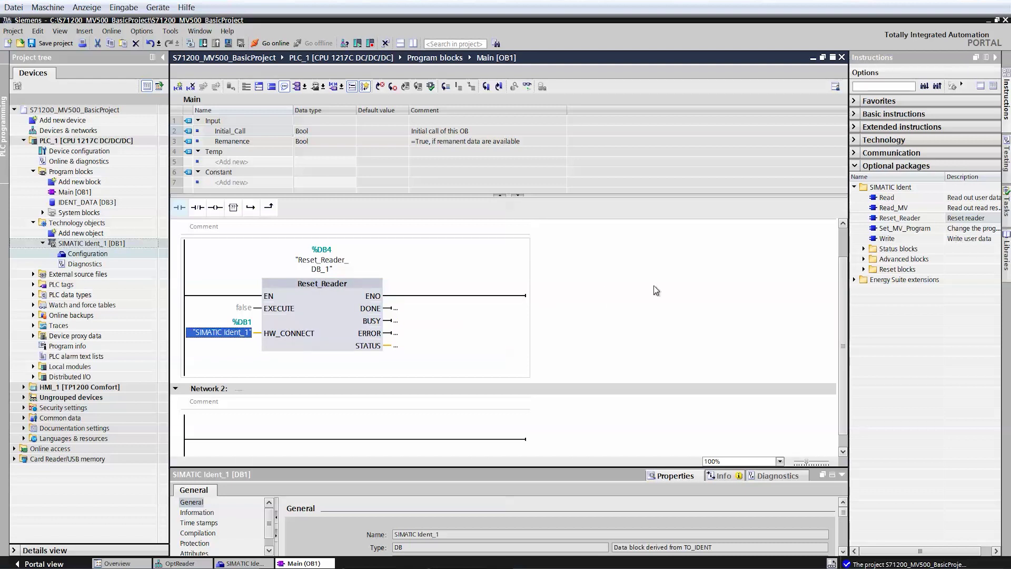
Step: Place Read_MV in Network 2 with instance DB Read_MV_DB, wiring SIMATIC Ident_1 to HW_CONNECT
left_click(889, 208)
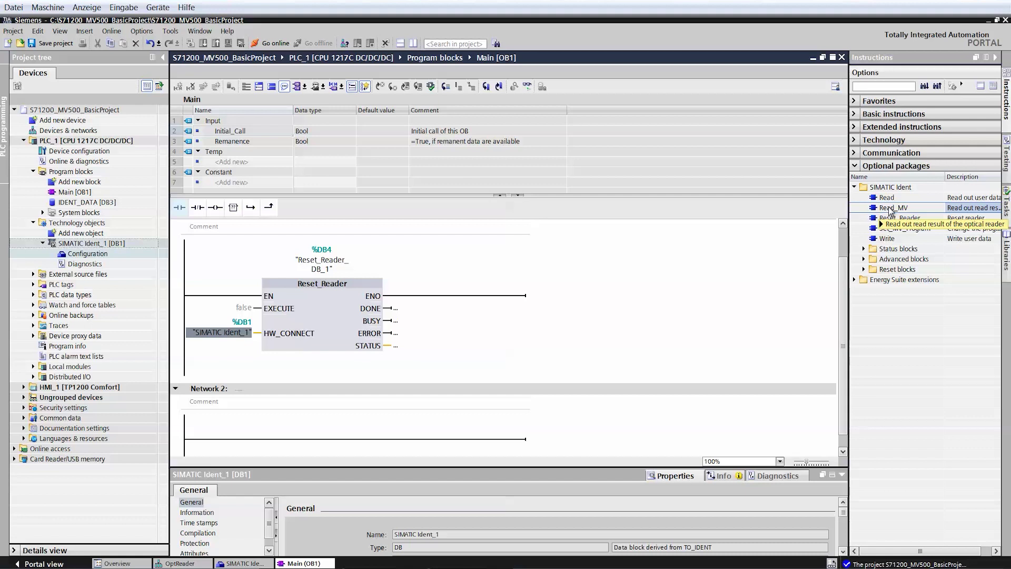
mouse_move(891, 209)
left_mouse_down()
mouse_move(356, 446)
mouse_move(354, 425)
left_mouse_up()
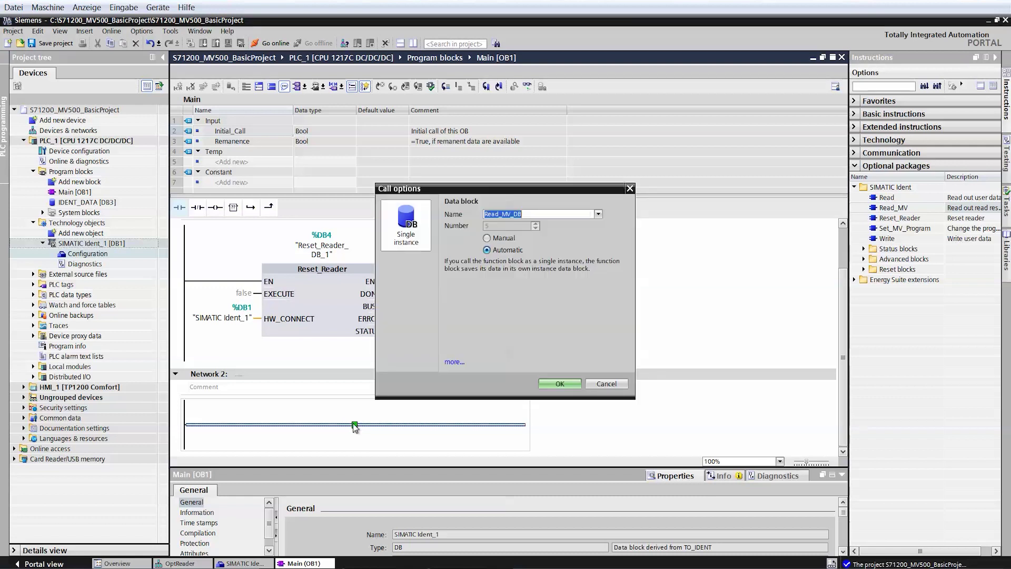
left_click(544, 389)
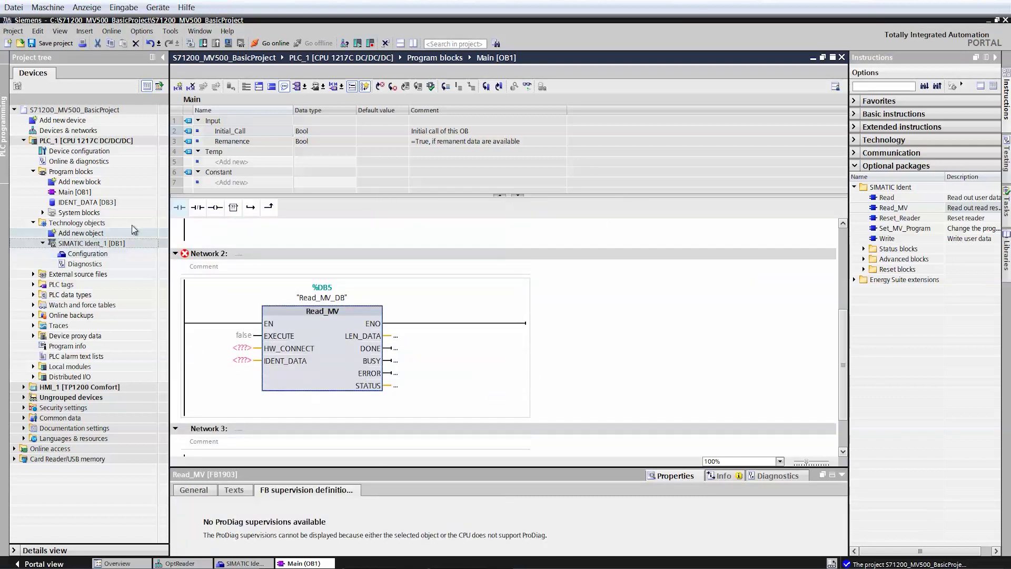
left_click_drag(91, 243, 242, 348)
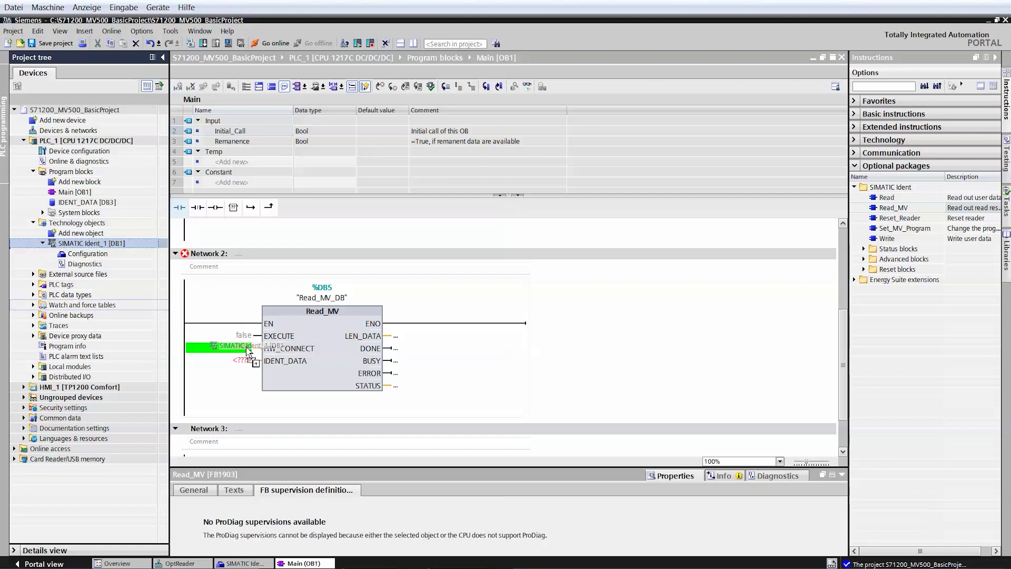
Step: Assign "IDENT_DATA".Data and Read_MV_Execute to Read_MV's inputs, then compile PLC_1
double_click(245, 373)
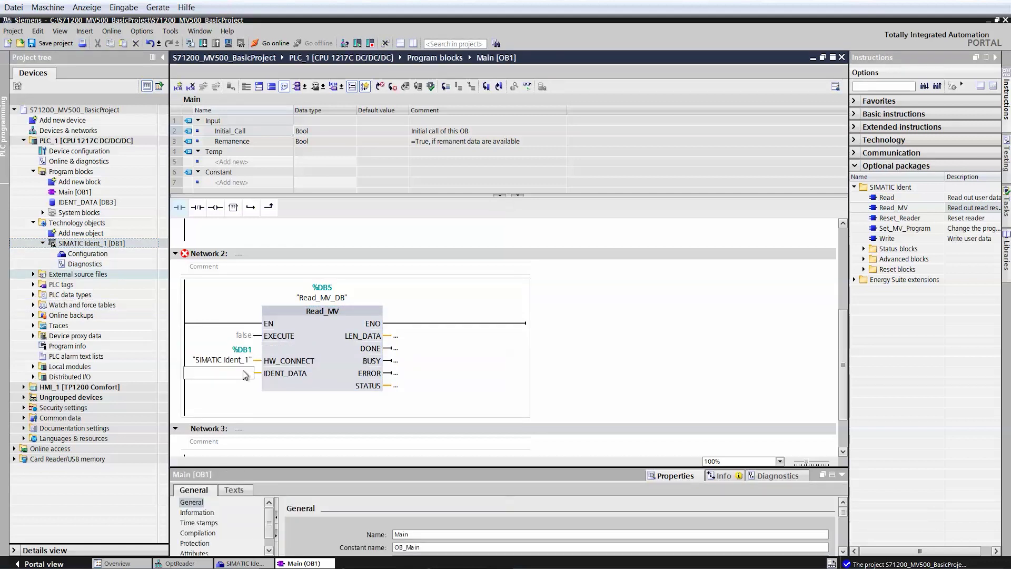
type("IDENT")
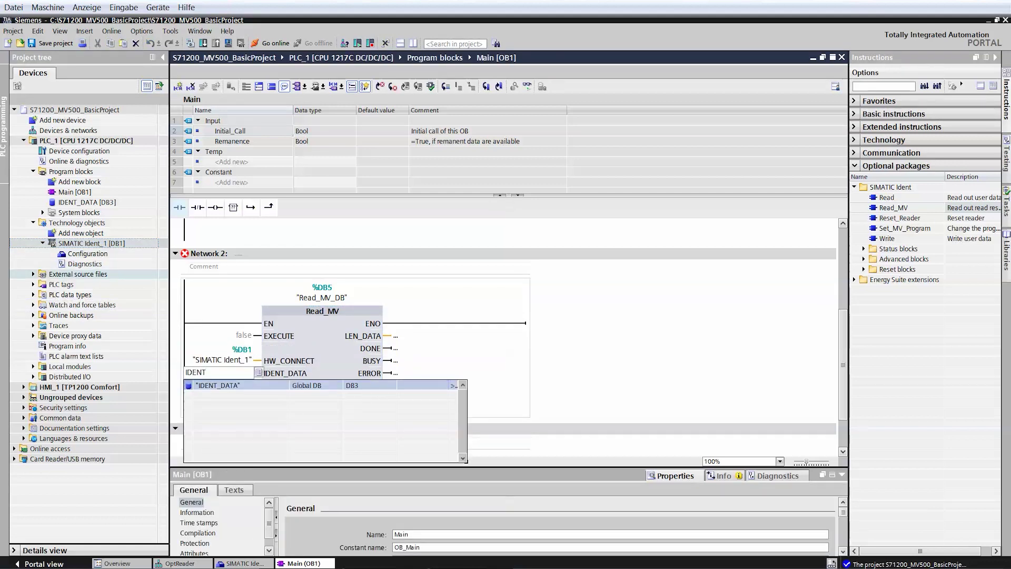
left_click(253, 385)
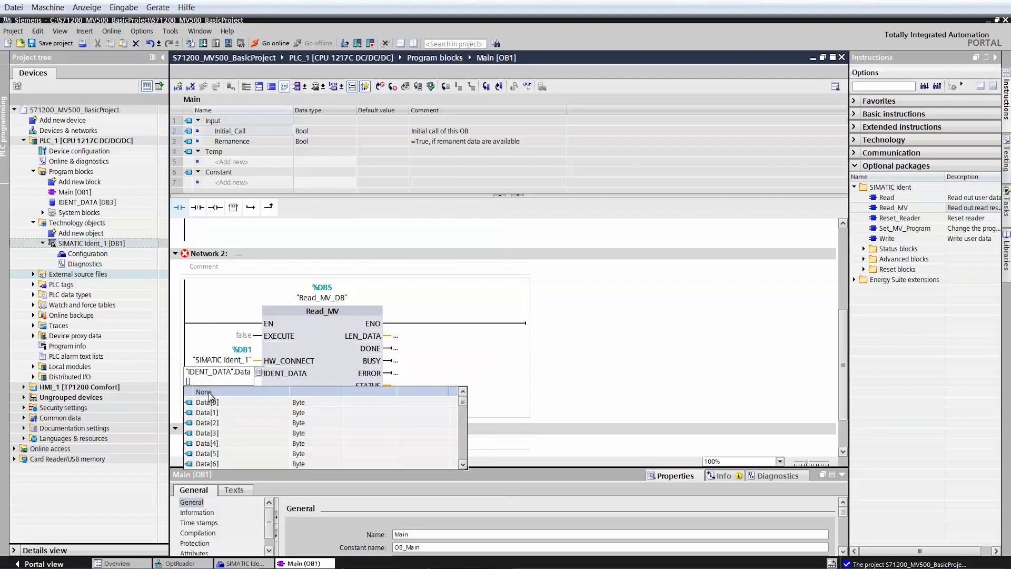
left_click(212, 392)
key("Return")
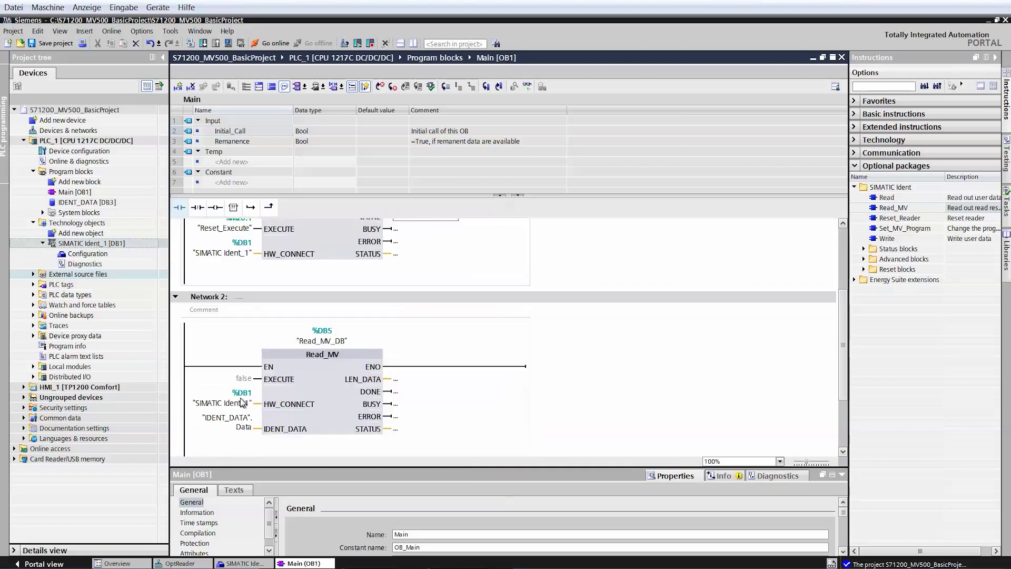
left_click(244, 378)
double_click(244, 378)
type("Read_MV_Execute")
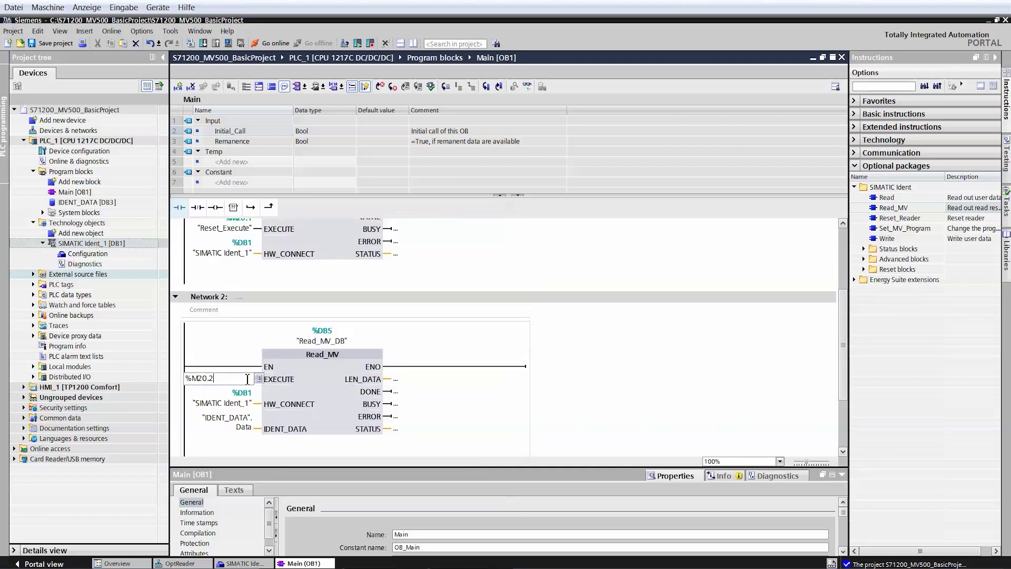
key("Return")
left_click(69, 145)
left_click(188, 44)
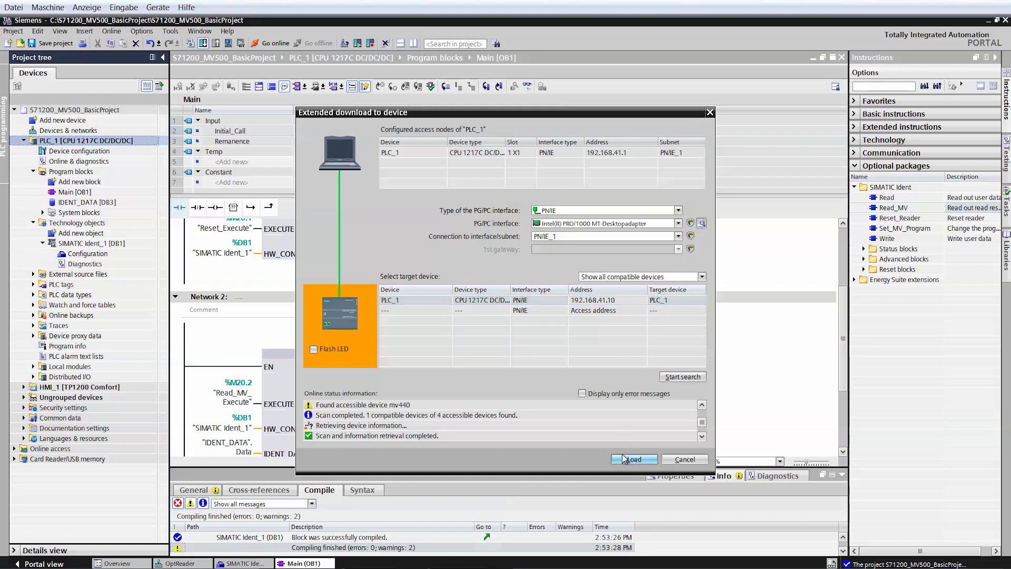
Step: Load the program onto PLC_1 with the Delete all reset option, then finish
left_click(633, 460)
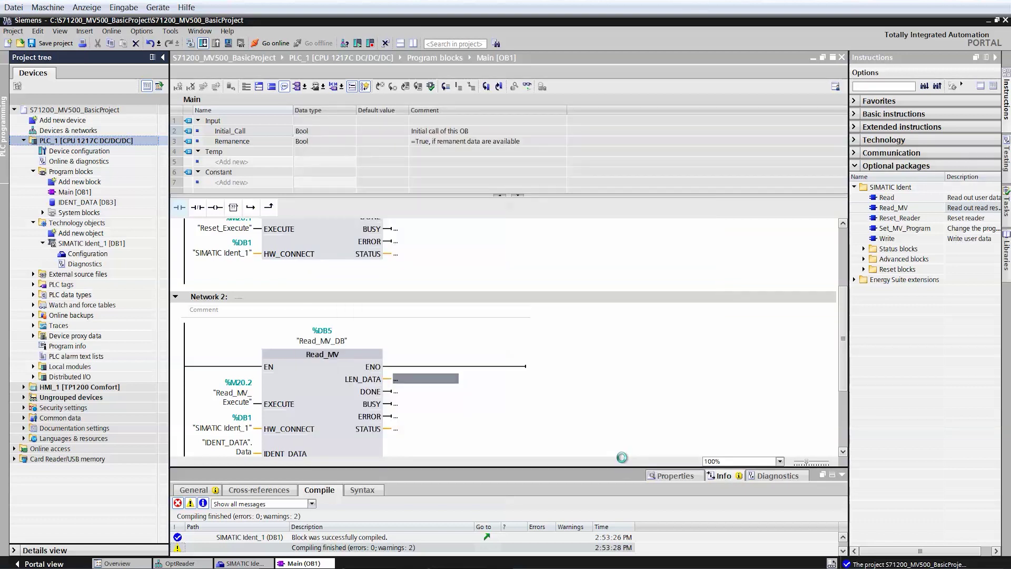
left_click(691, 321)
left_click(656, 333)
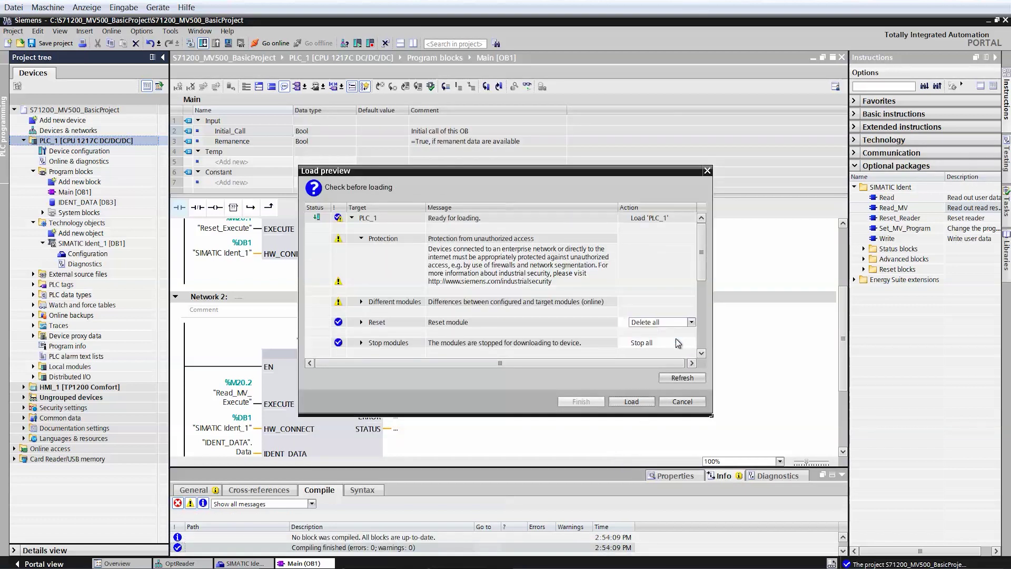
left_click(649, 403)
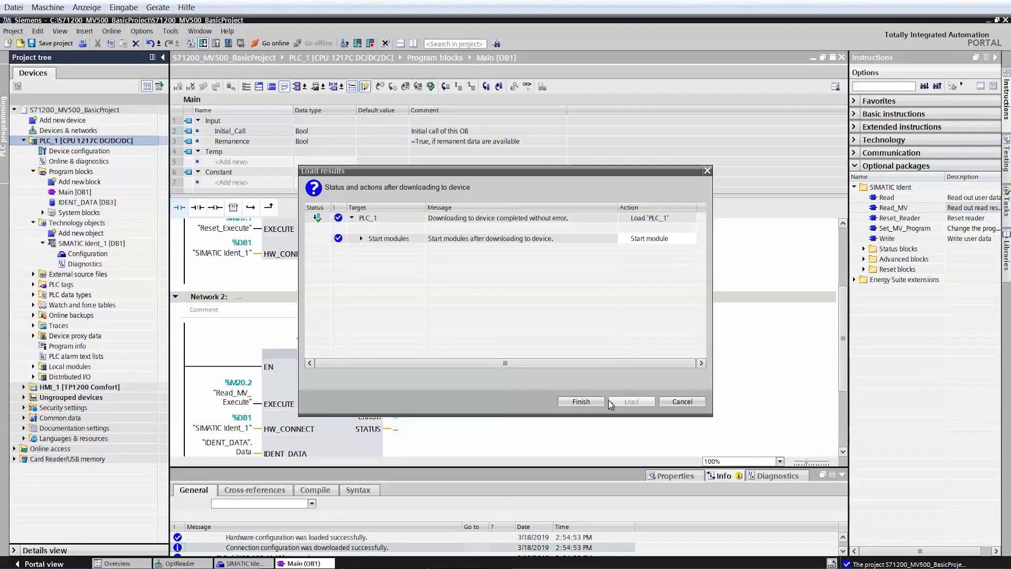
left_click(594, 399)
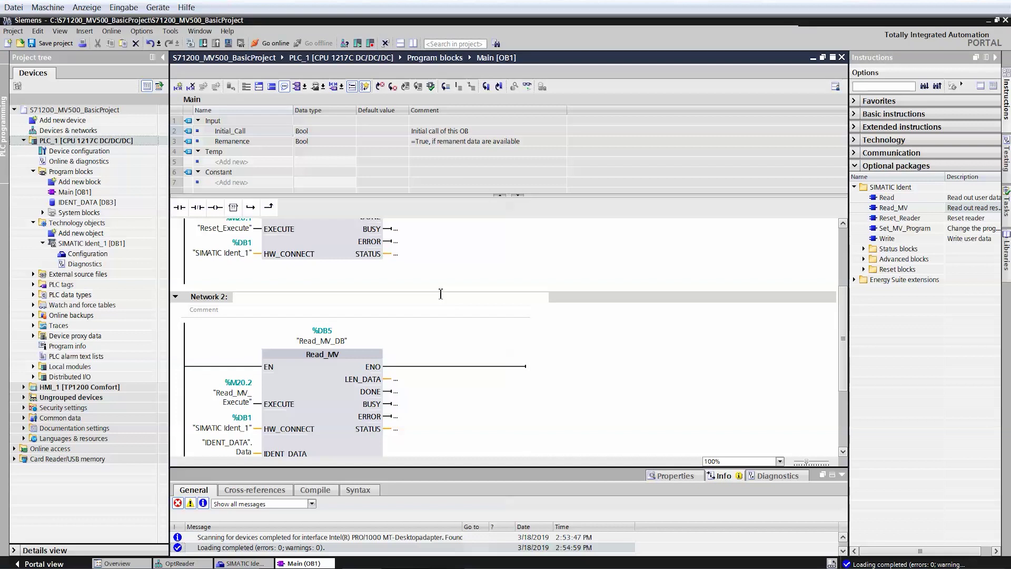
scroll(436, 273, "up", 3)
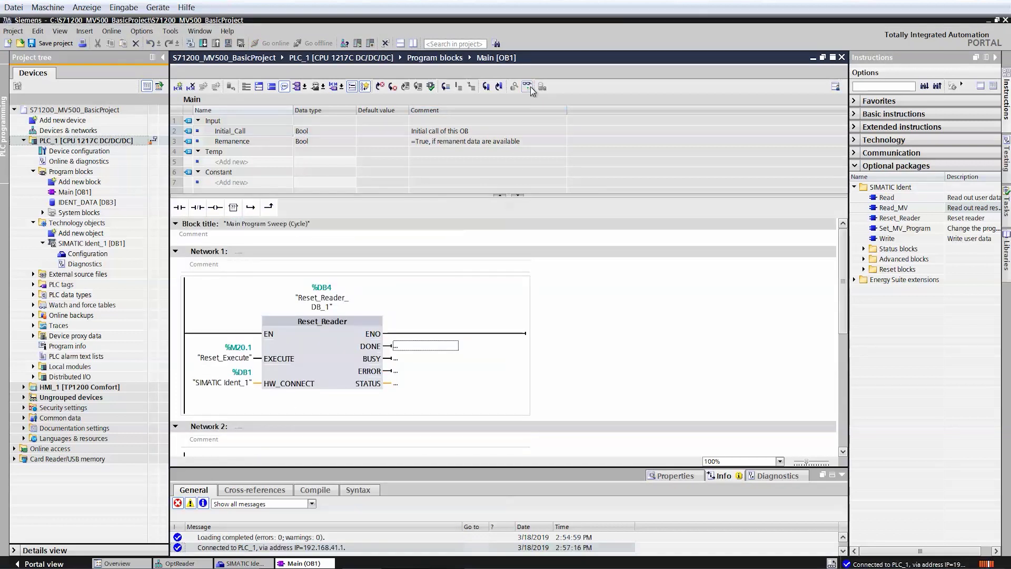
Step: Modify Reset_Execute to TRUE, then back to FALSE, in the online OB1 view
right_click(234, 359)
mouse_move(252, 362)
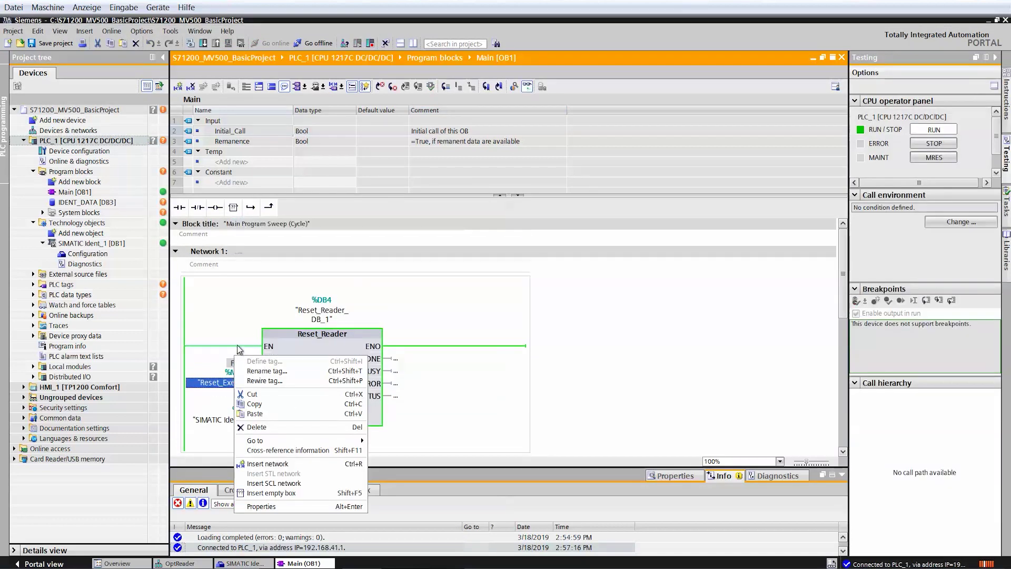
right_click(234, 371)
left_click(393, 380)
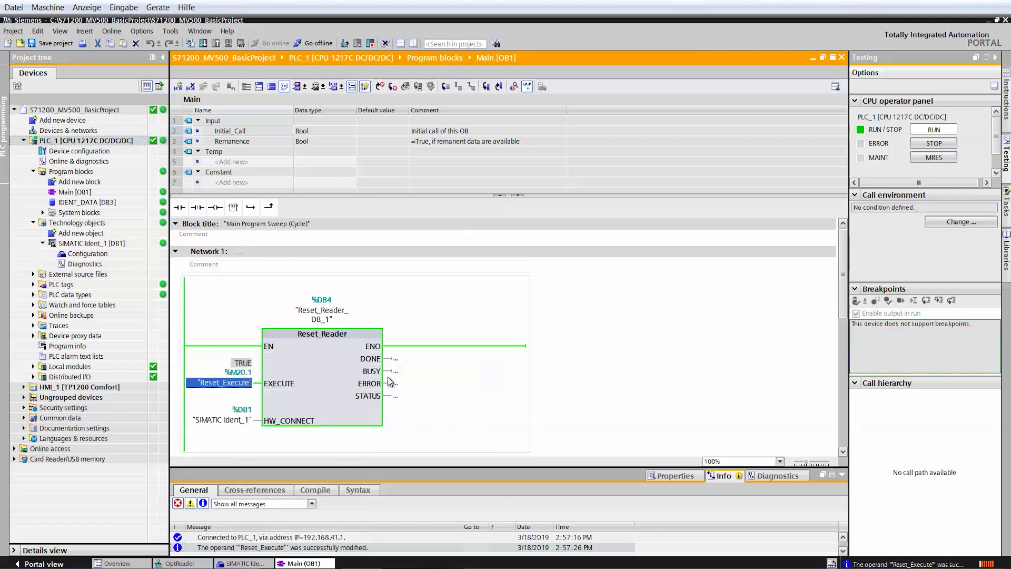
right_click(240, 364)
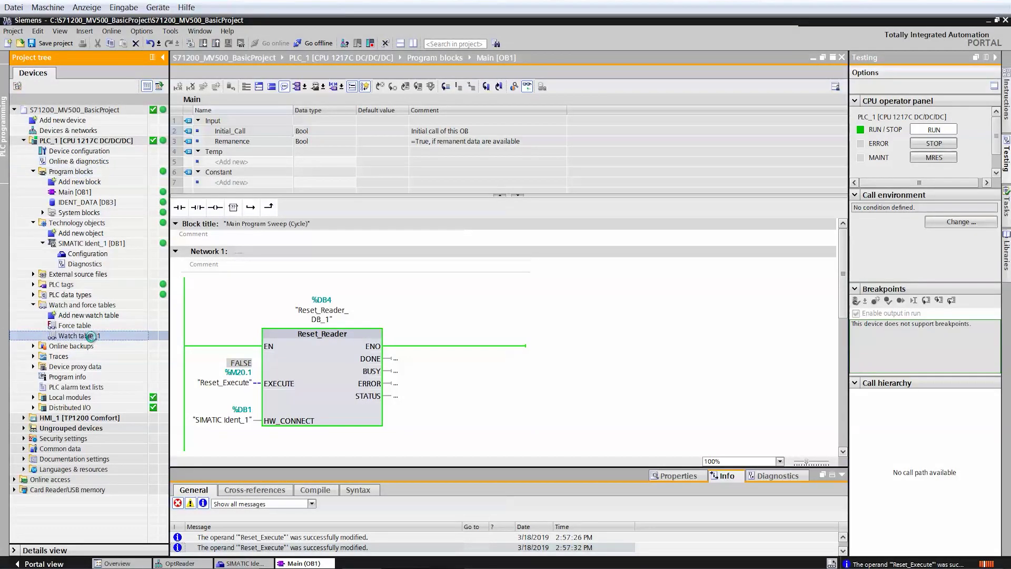
Step: Open Watch table_1, monitor all values, and set Read_MV_Execute to TRUE
double_click(91, 337)
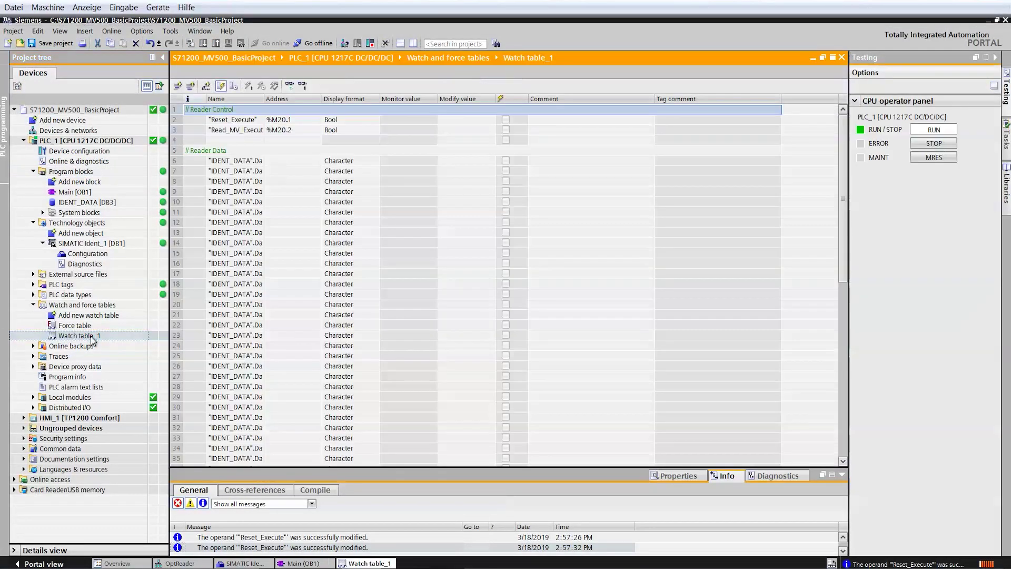
left_click(291, 86)
left_click(237, 129)
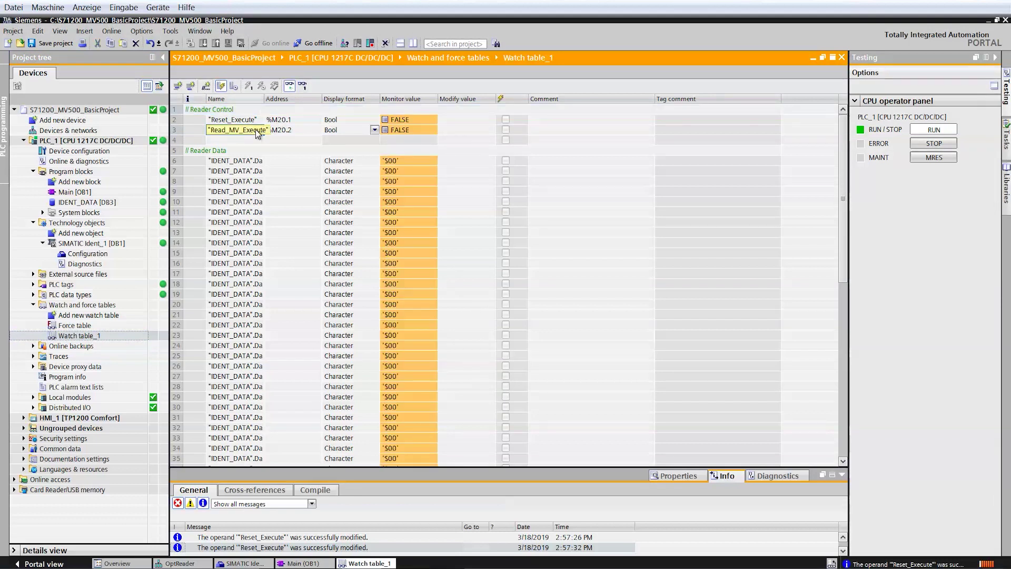
right_click(424, 130)
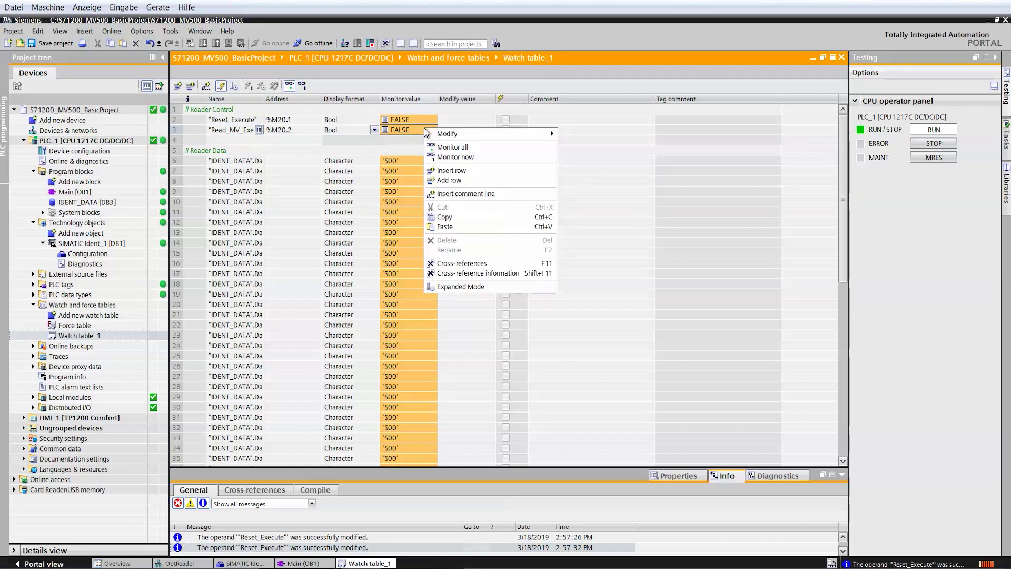
left_click(592, 146)
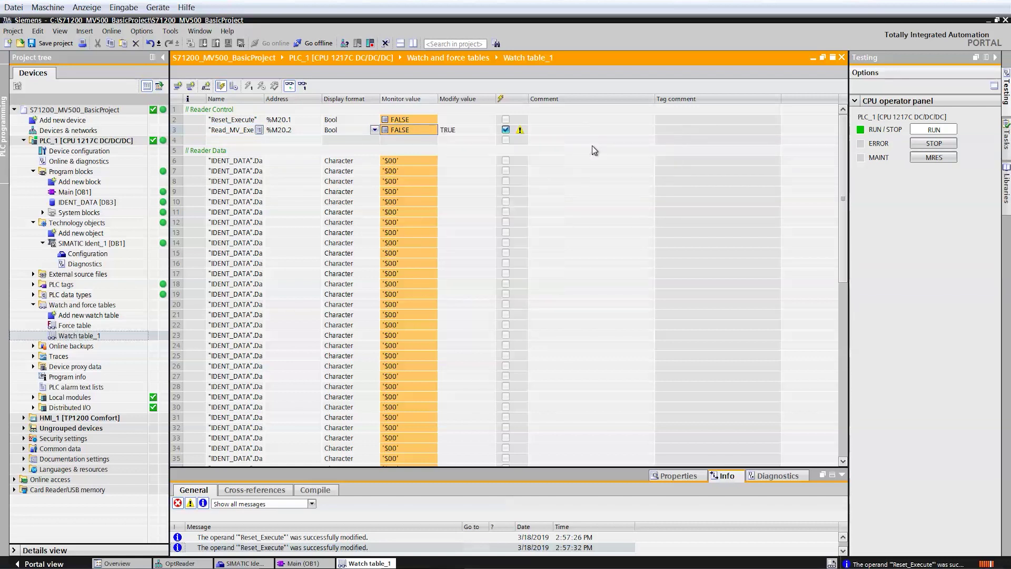
Step: Return Read_MV_Execute to FALSE and select read-data rows 8 through 25
right_click(429, 129)
mouse_move(497, 136)
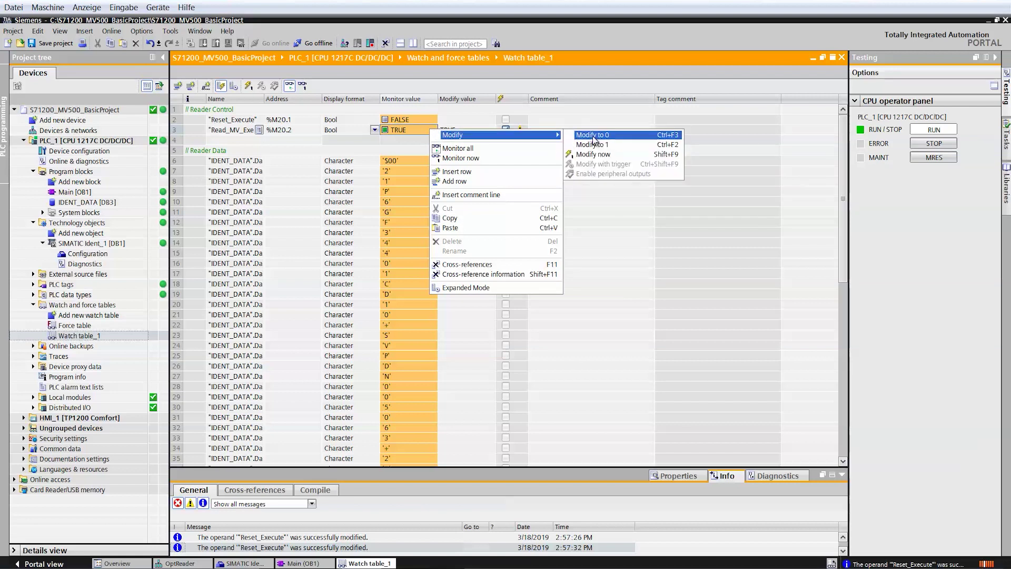
left_click(593, 134)
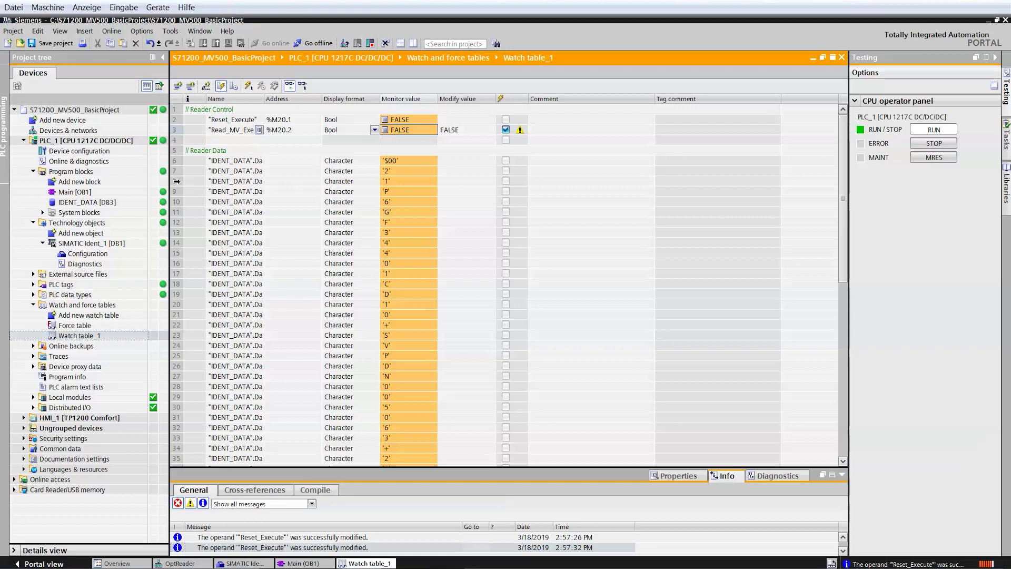
left_click_drag(175, 181, 177, 466)
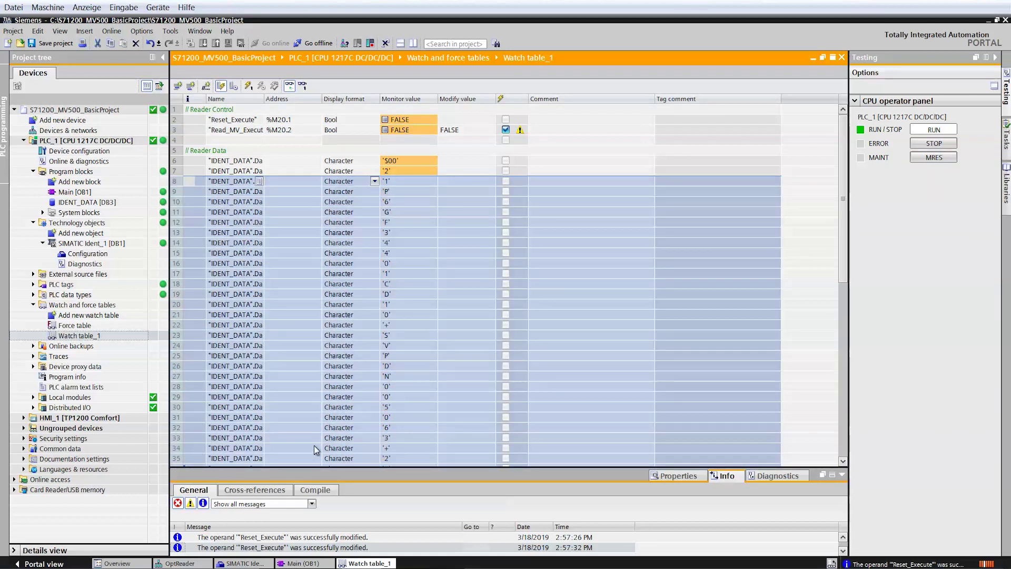